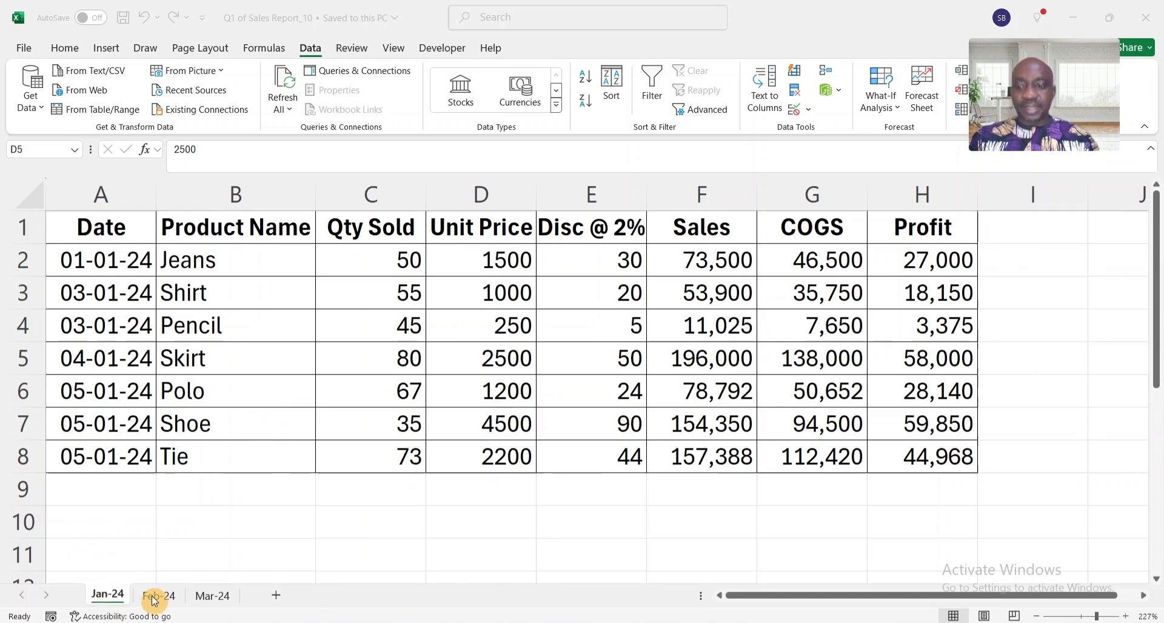
View the Mar-24 sheet of the sales report and switch to the blank Book2 workbook.
left_click(213, 604)
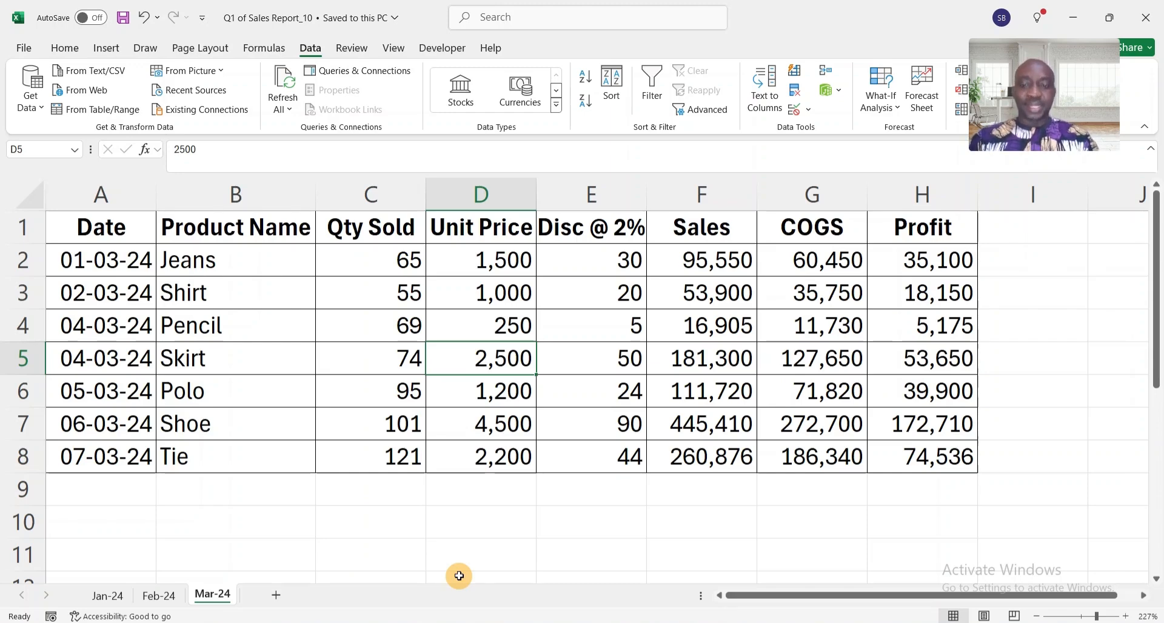
mouse_move(574, 622)
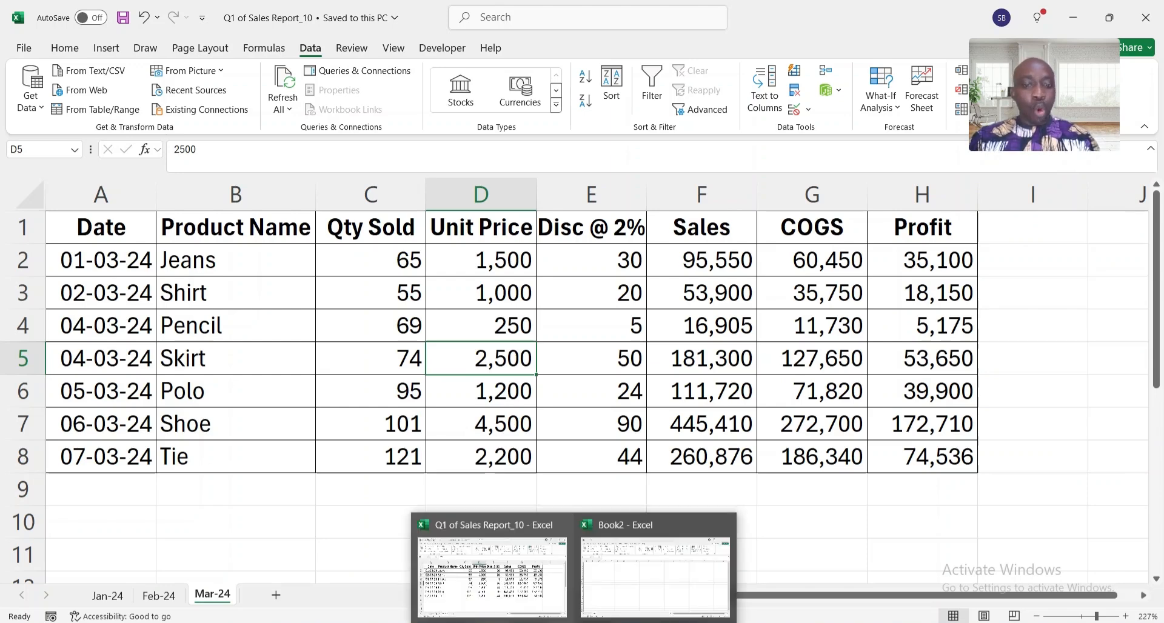
left_click(650, 598)
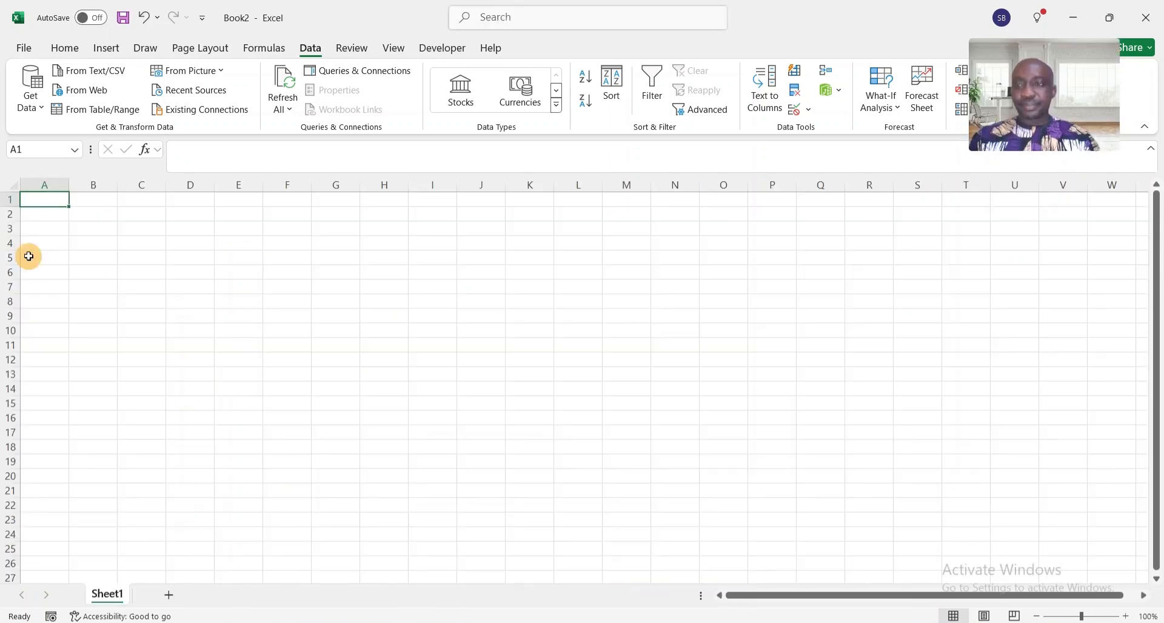
Import the Excel workbook Q1 of Sales Report_10 from the Documents folder as a data source.
left_click(308, 48)
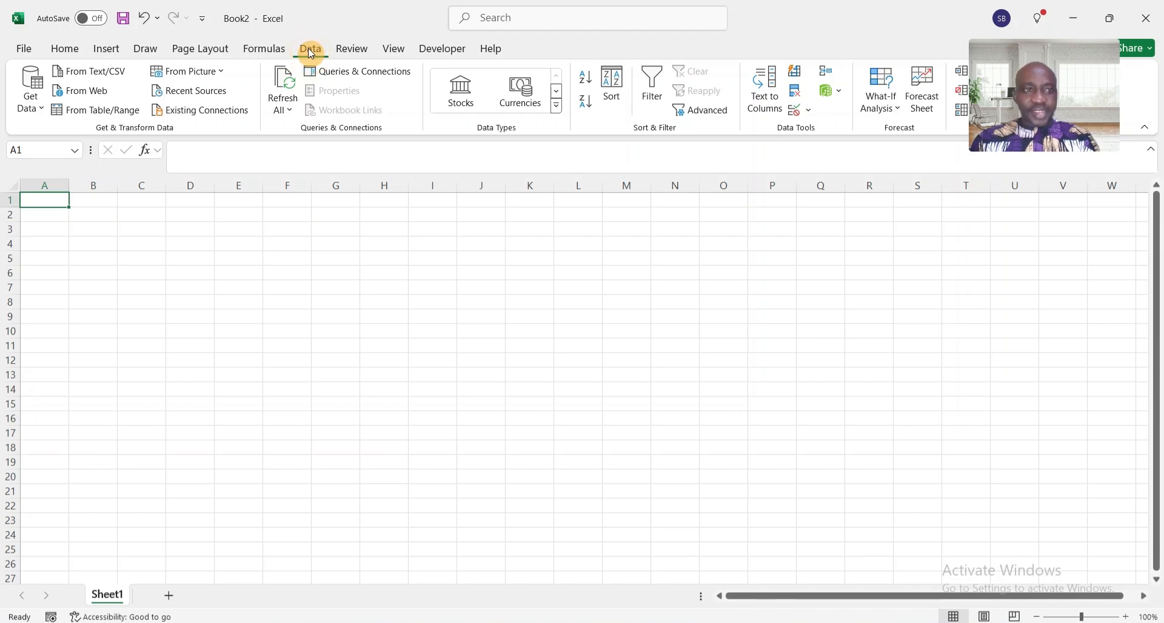
left_click(43, 109)
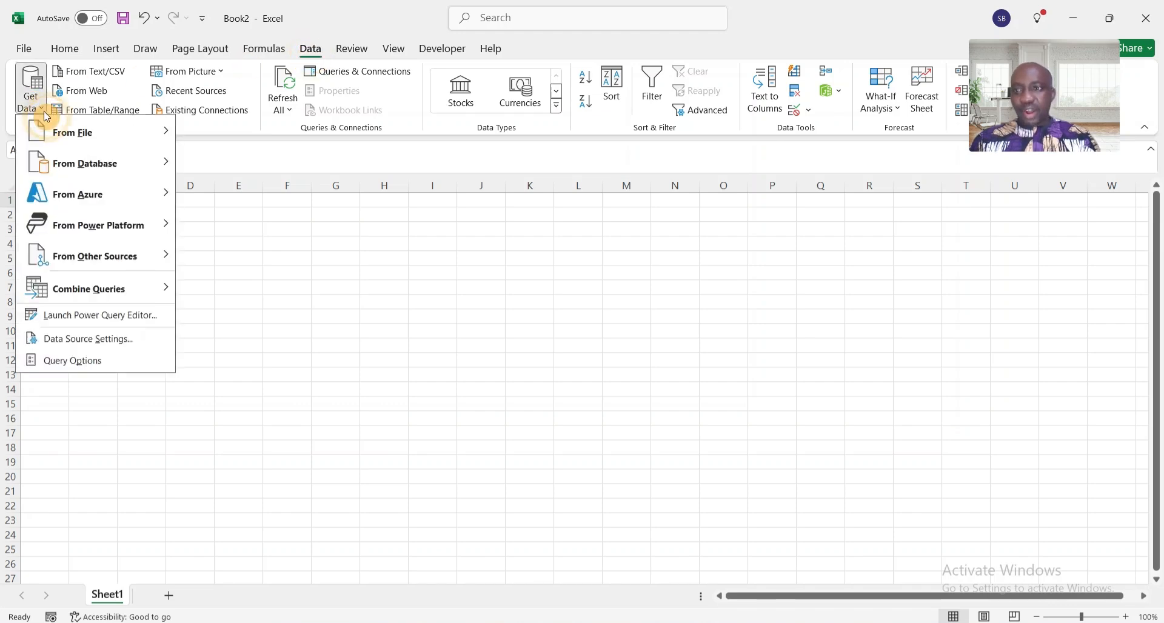
mouse_move(100, 133)
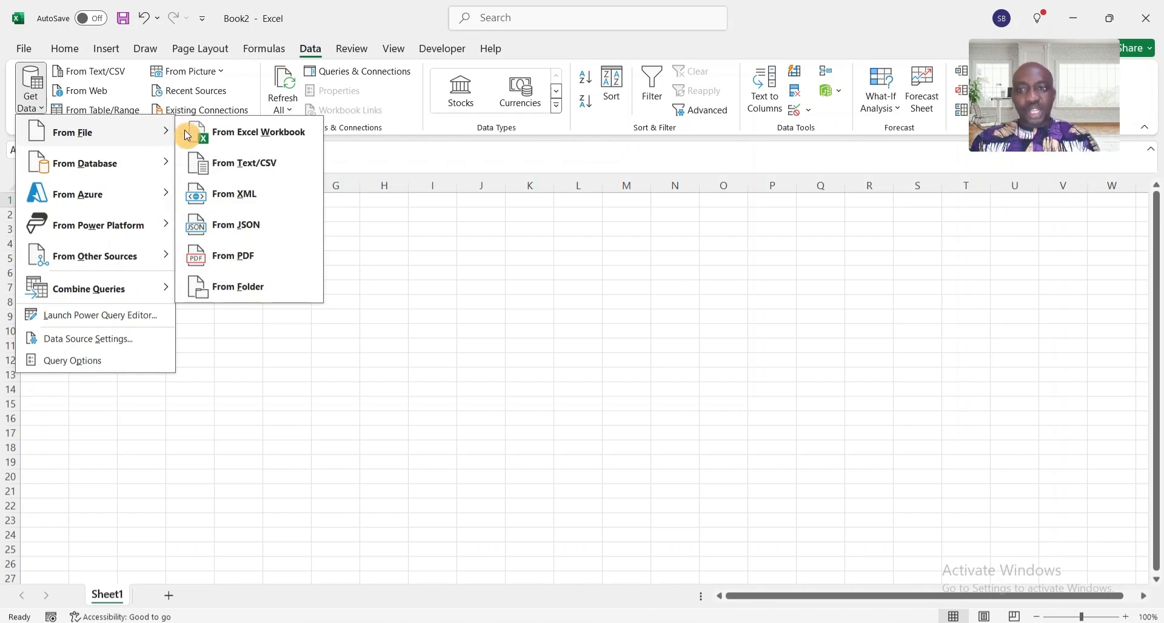
left_click(259, 133)
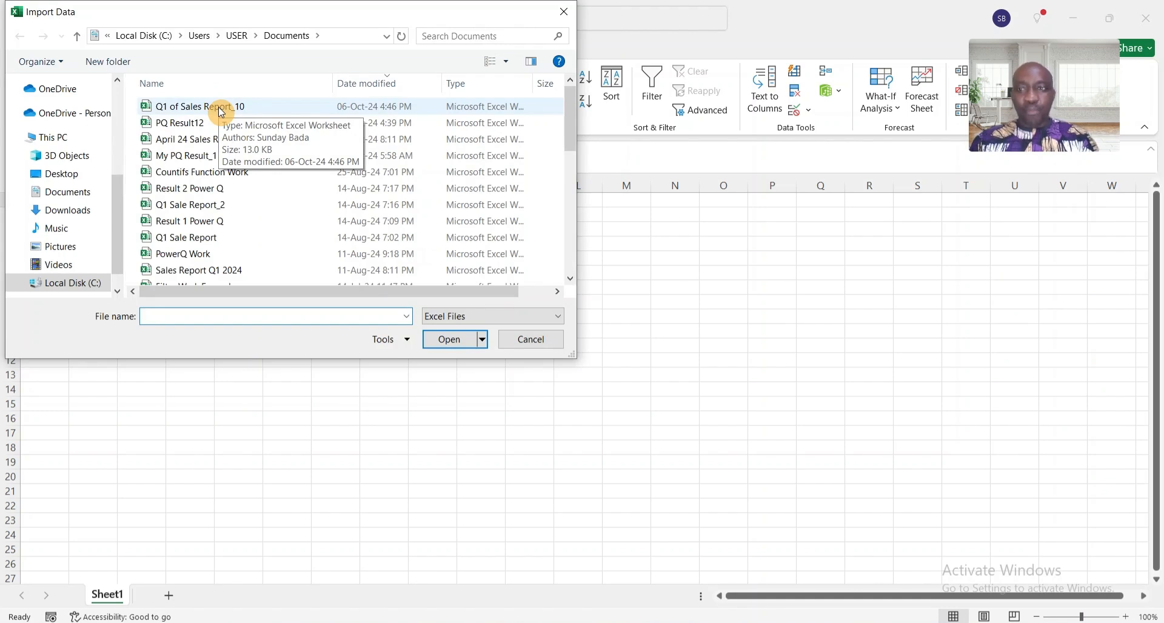
left_click(221, 113)
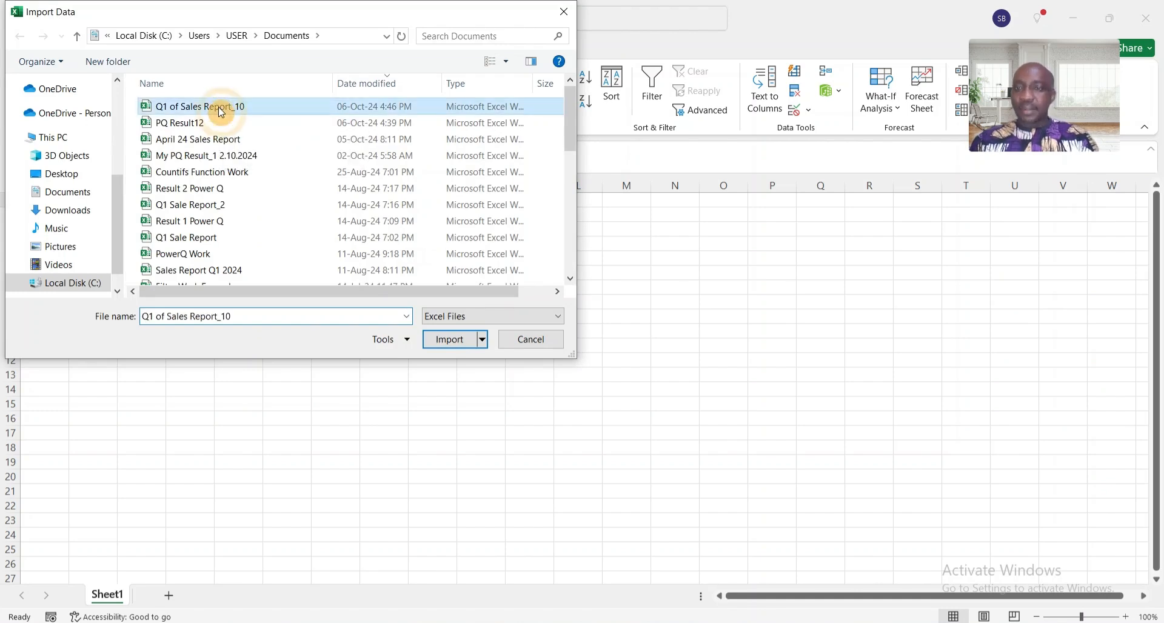
left_click(448, 341)
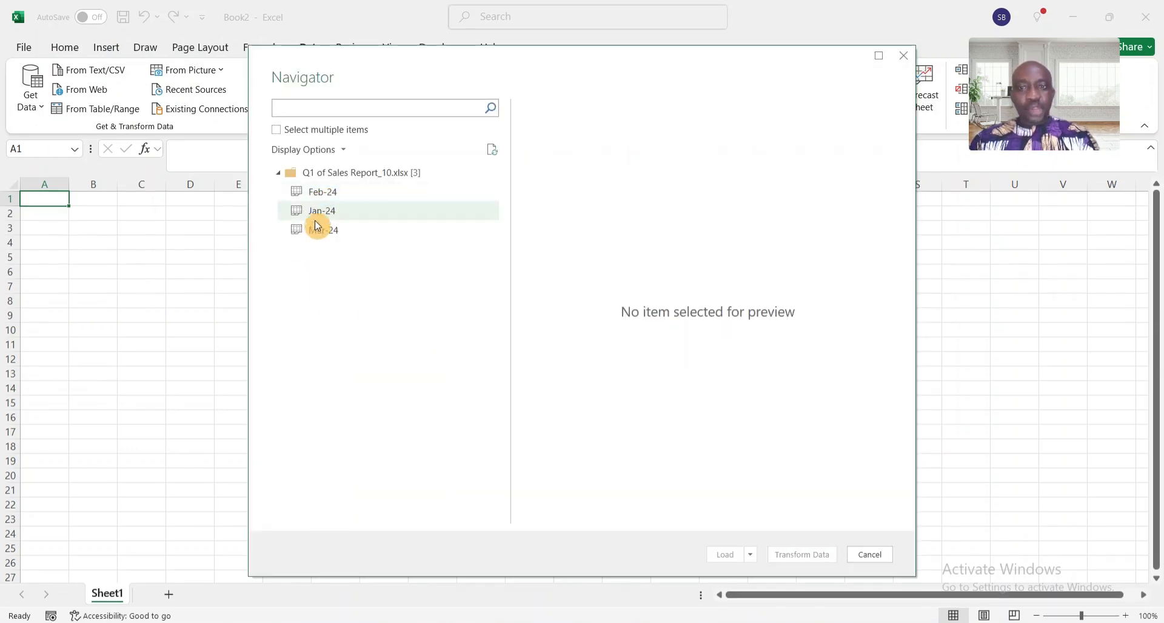
Preview the Feb-24 and Jan-24 sheets and open Jan-24 for transformation in the Power Query Editor.
left_click(334, 193)
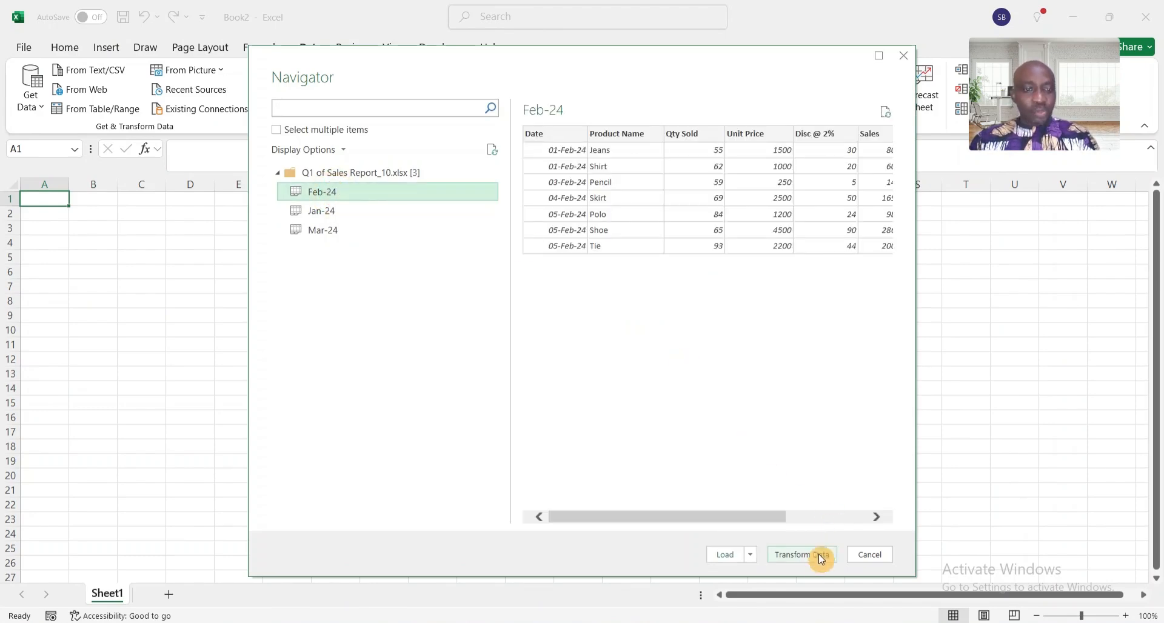
left_click(344, 217)
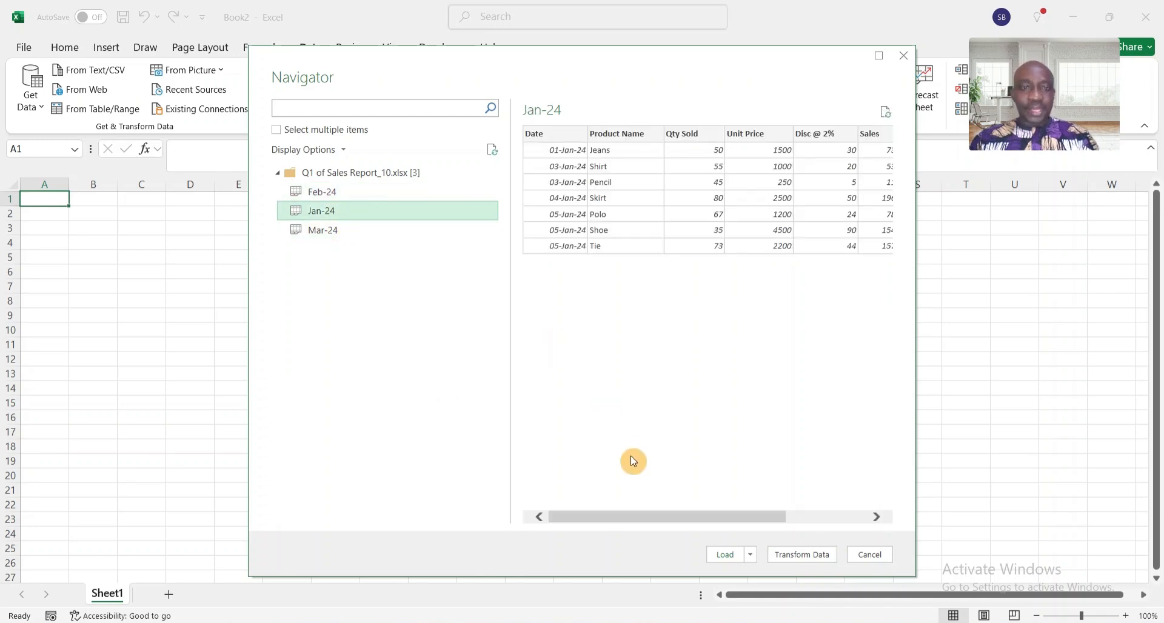
left_click(800, 557)
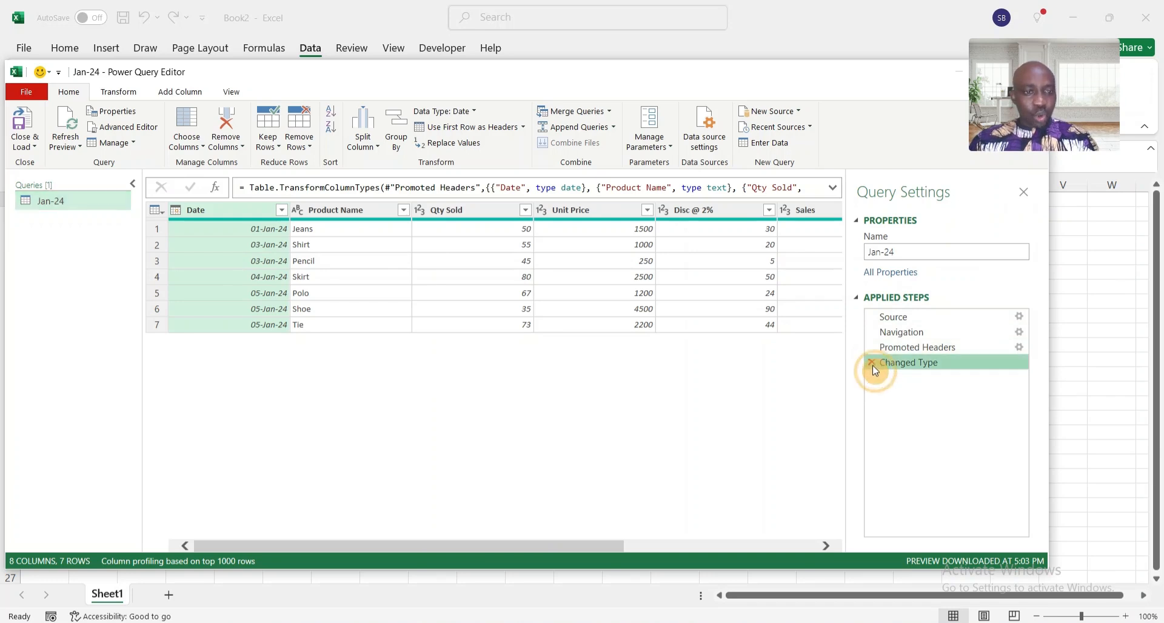
Delete the Changed Type, Promoted Headers and Navigation steps from the Jan-24 query, keeping only Source.
left_click(873, 364)
left_click(873, 348)
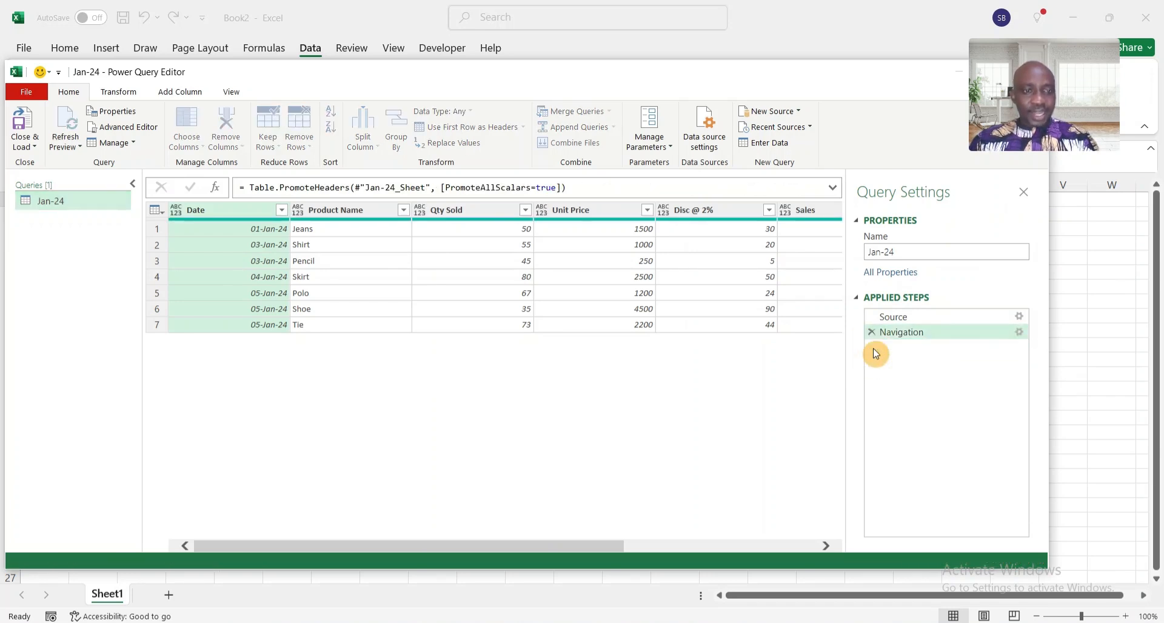
left_click(870, 330)
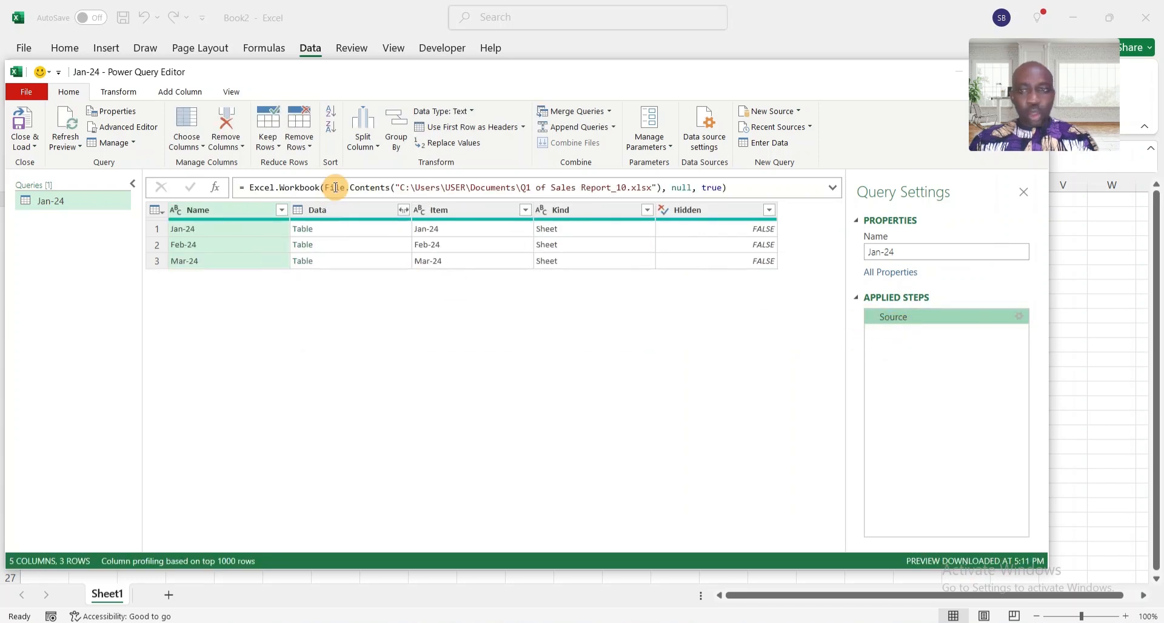
Remove all columns except Data from the query's list of sheets.
left_click(360, 212)
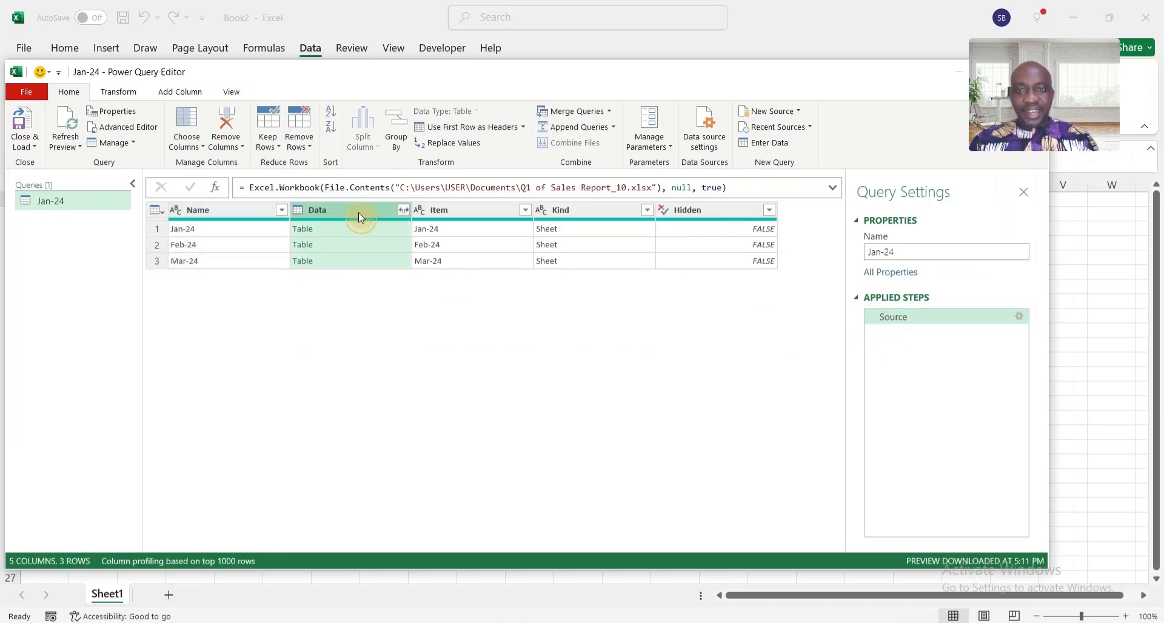
right_click(358, 212)
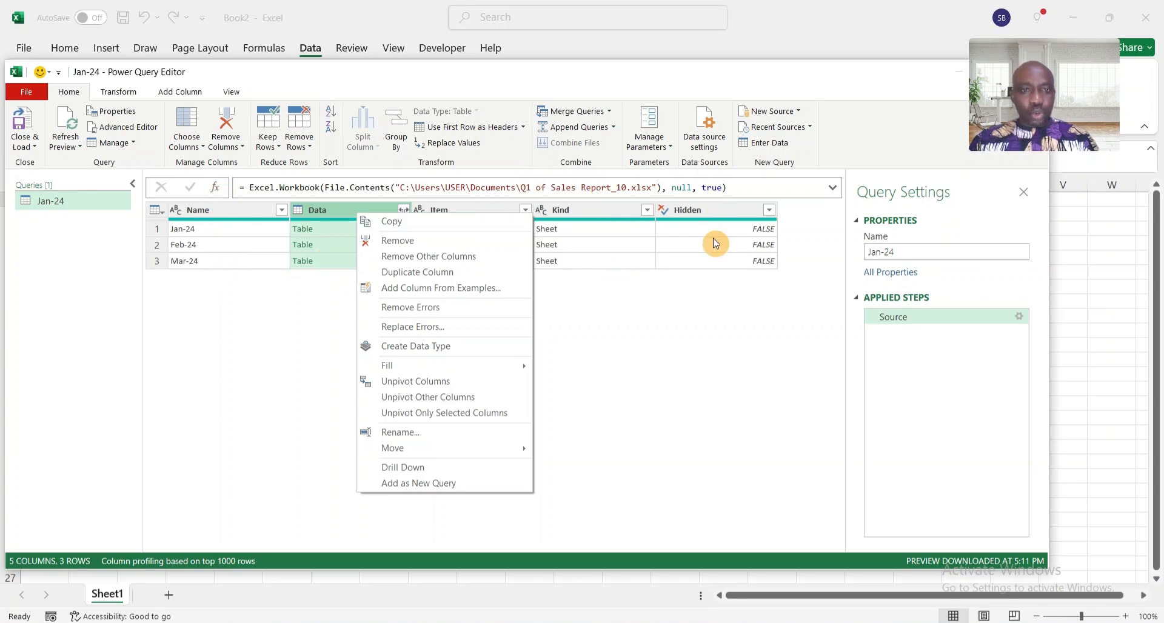
left_click(409, 256)
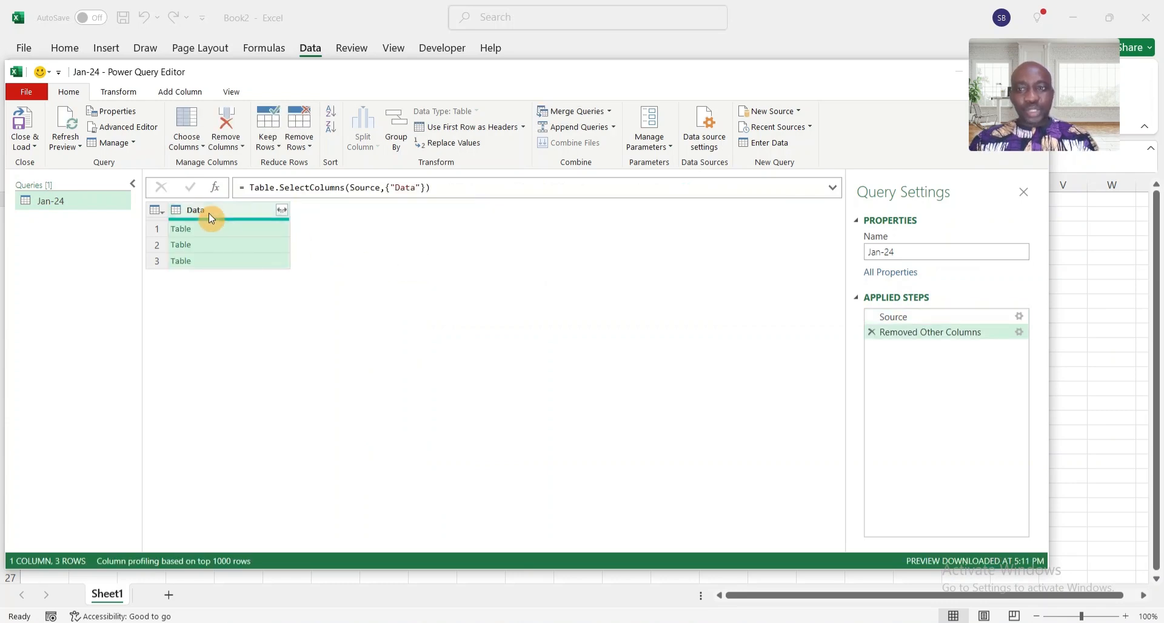
Expand the Data column into Column1 through Column8 with the original name as prefix, and use the first row as headers.
left_click(283, 211)
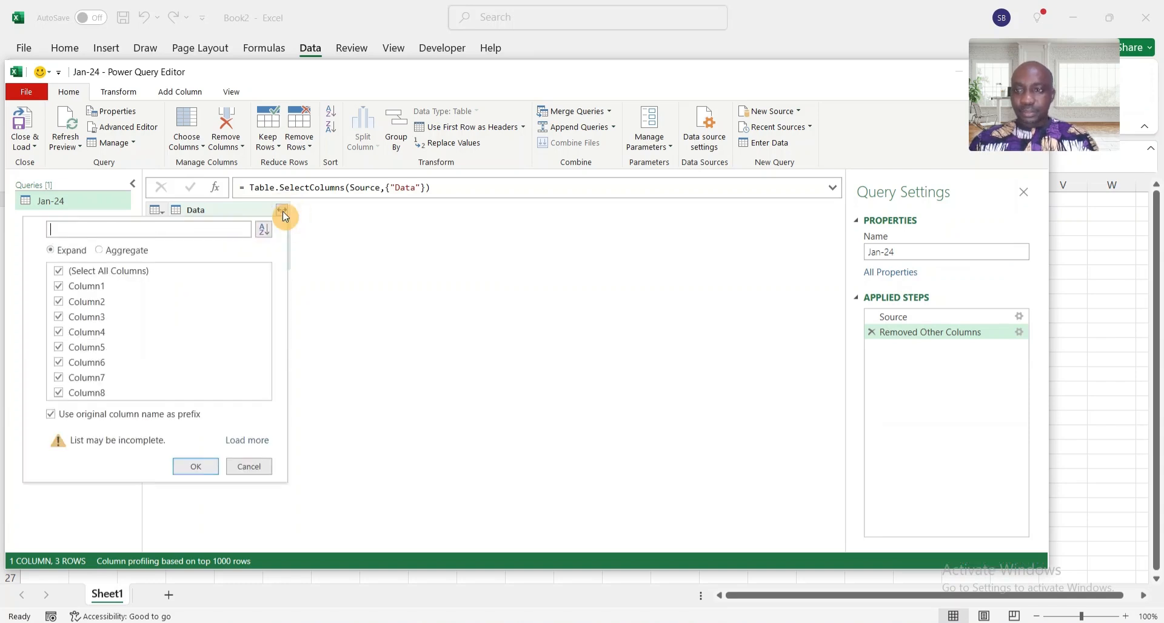
left_click(205, 470)
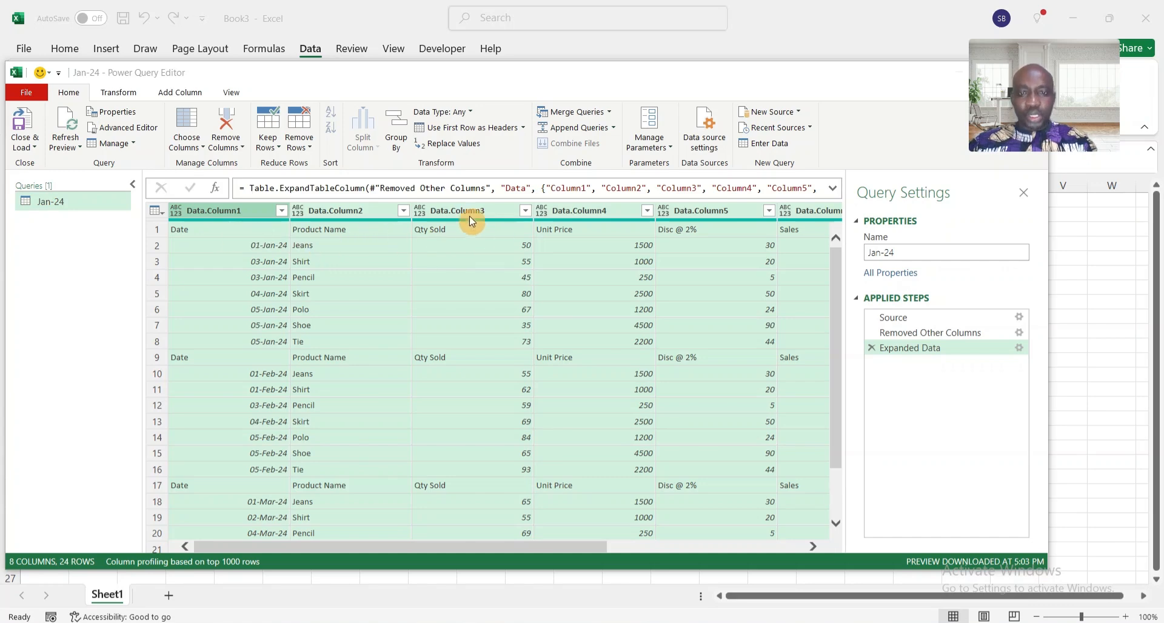
left_click(523, 126)
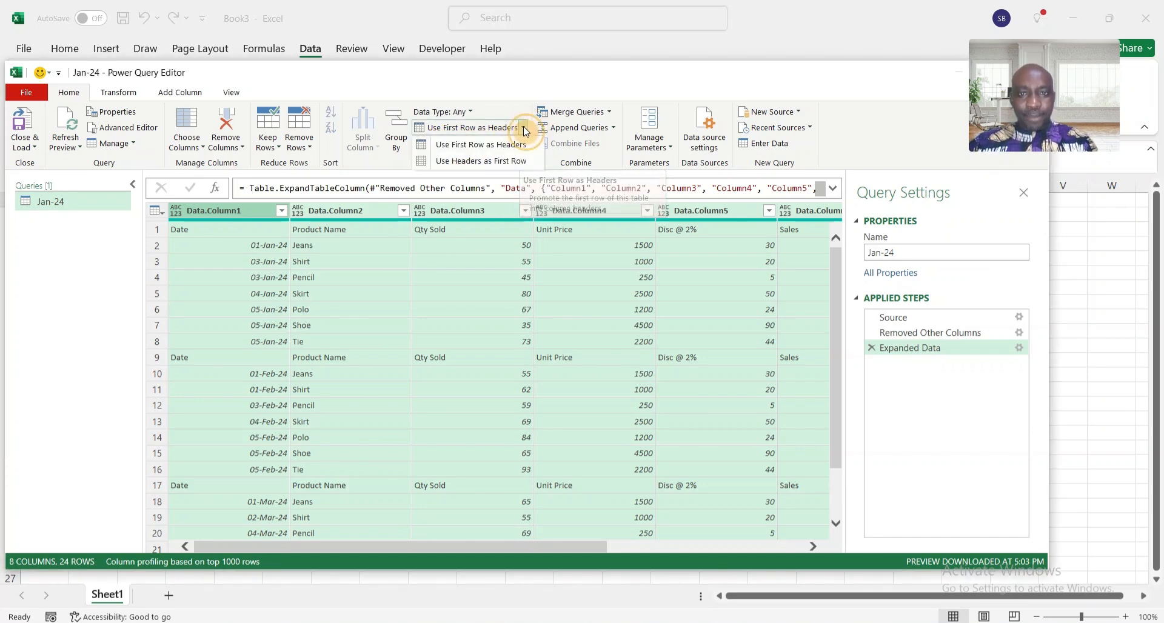
left_click(469, 148)
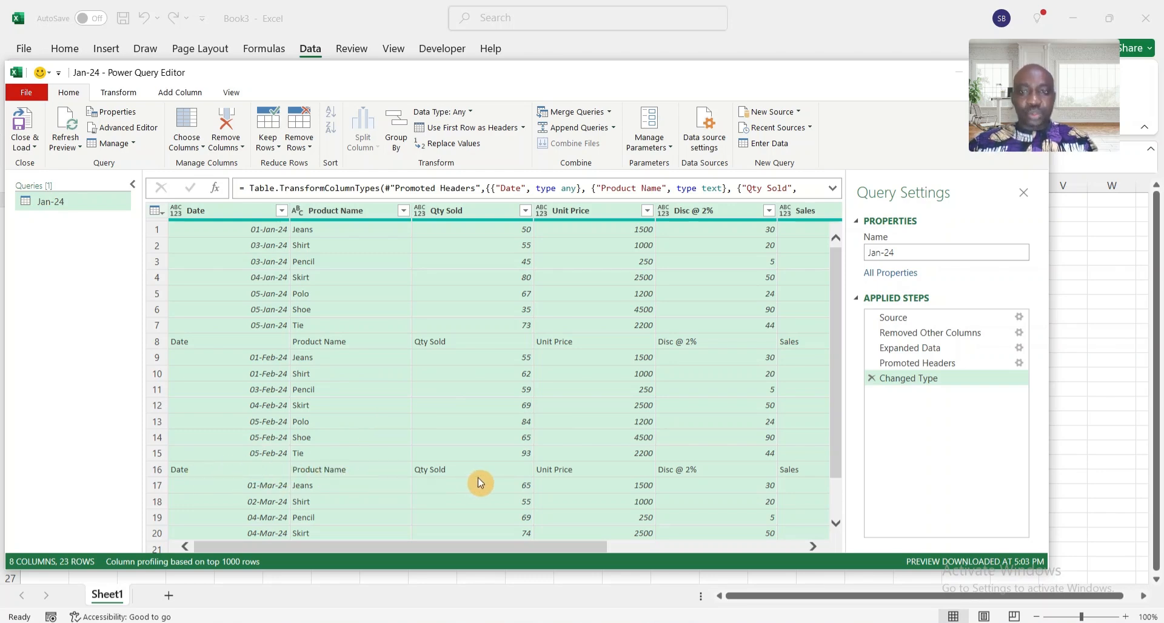
left_click(404, 211)
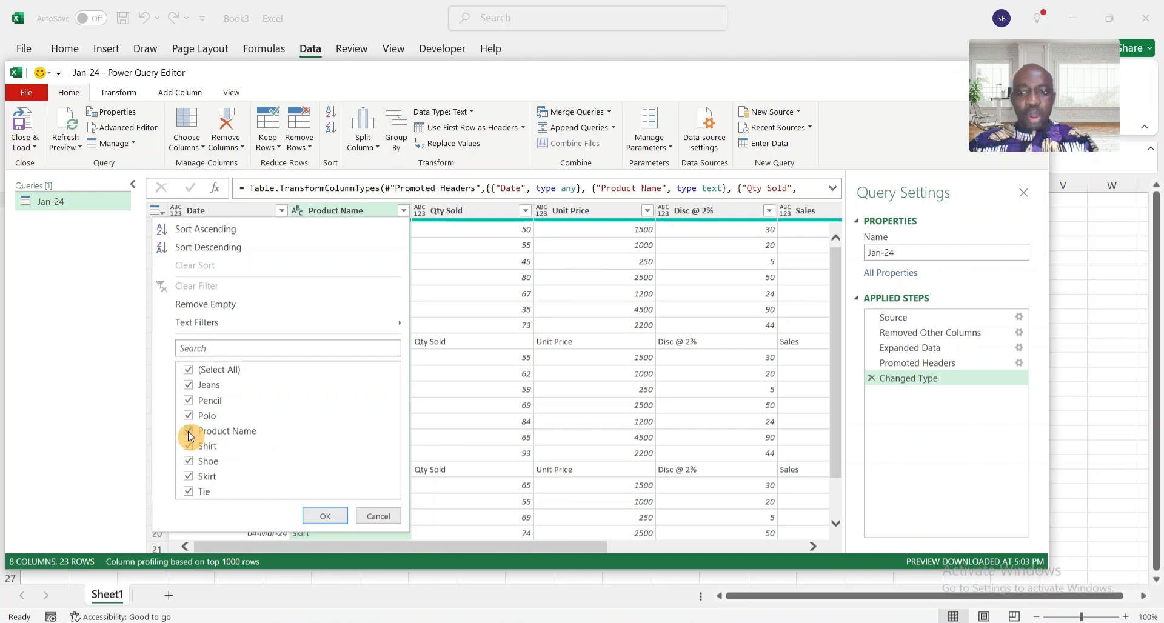
left_click(189, 433)
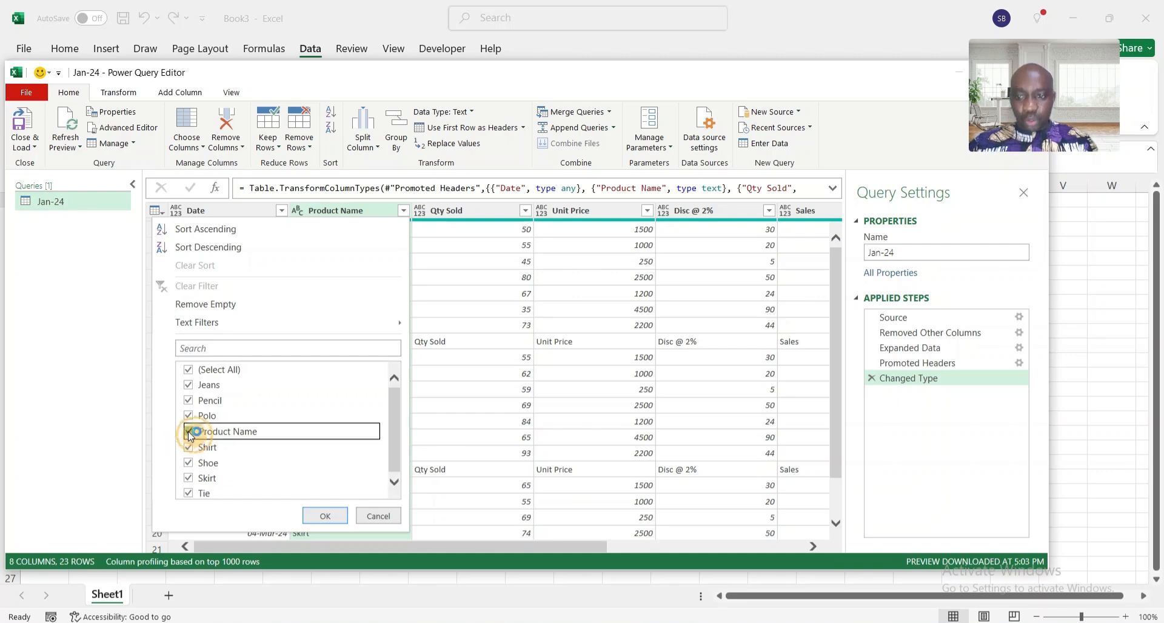
left_click(325, 516)
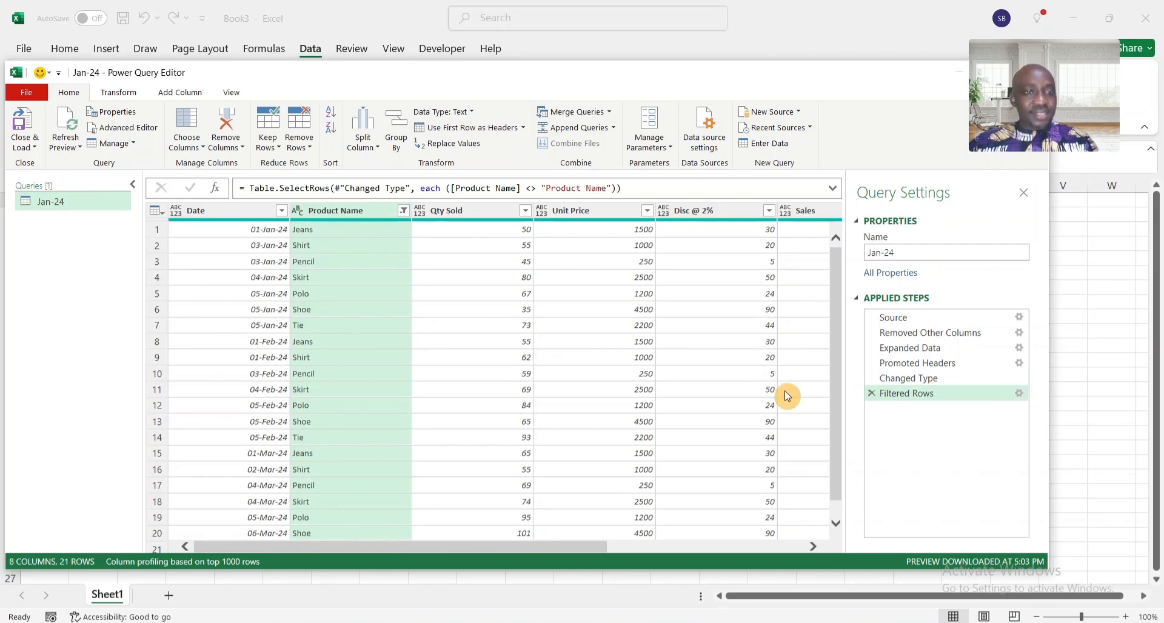
left_click(872, 393)
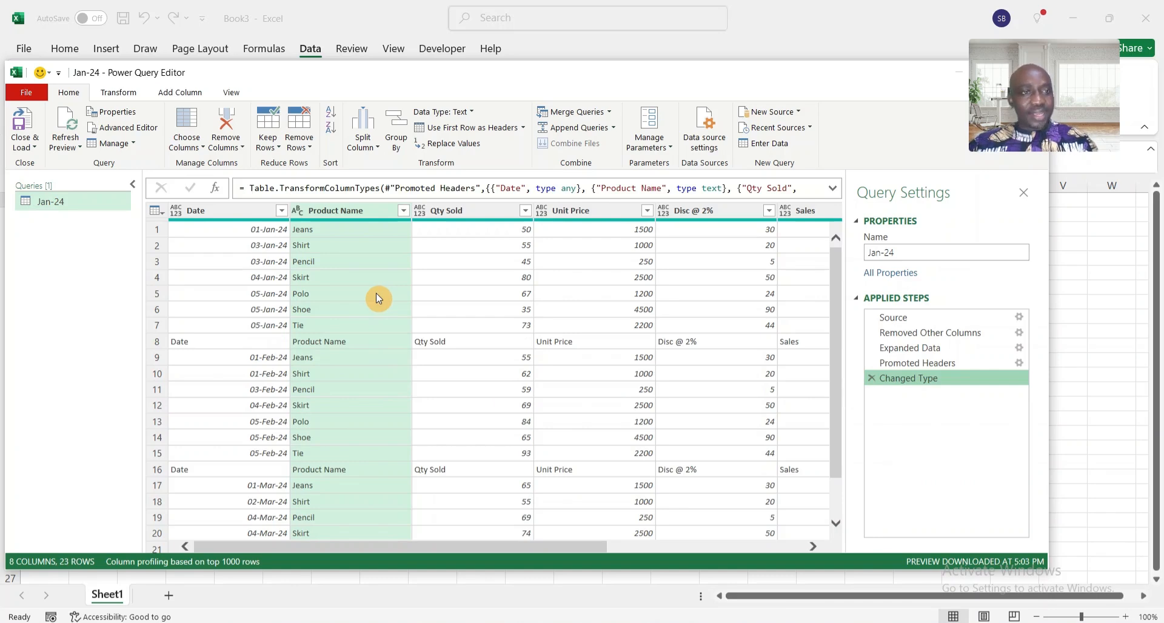
Filter the repeated header rows out of the Product Name column by excluding the value Product Name.
left_click(404, 210)
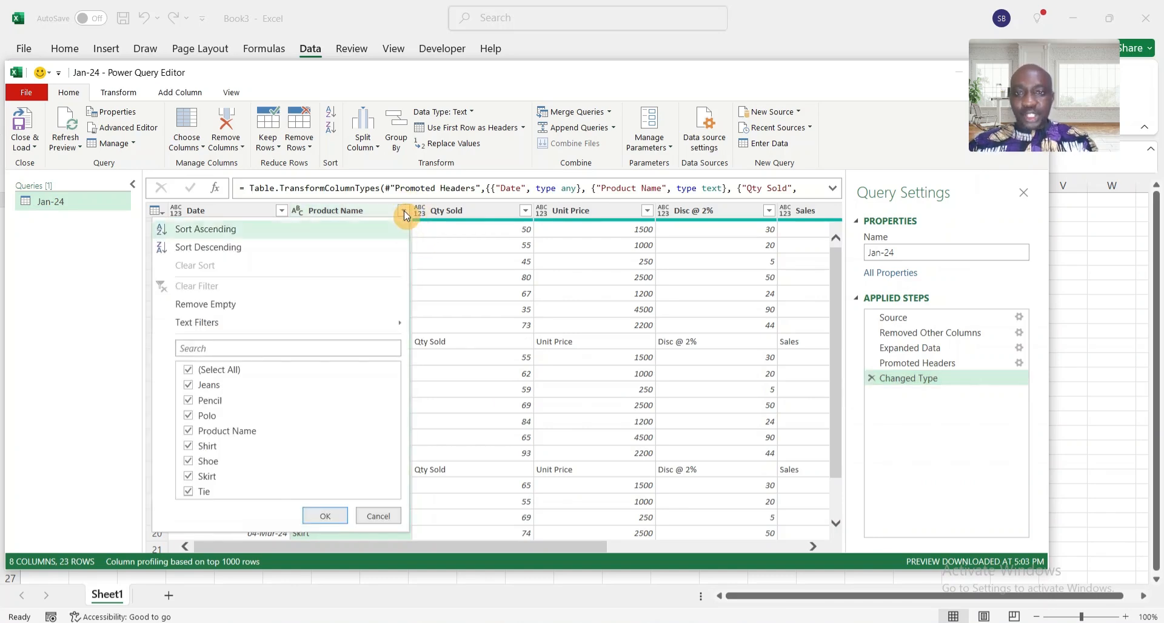
left_click(188, 431)
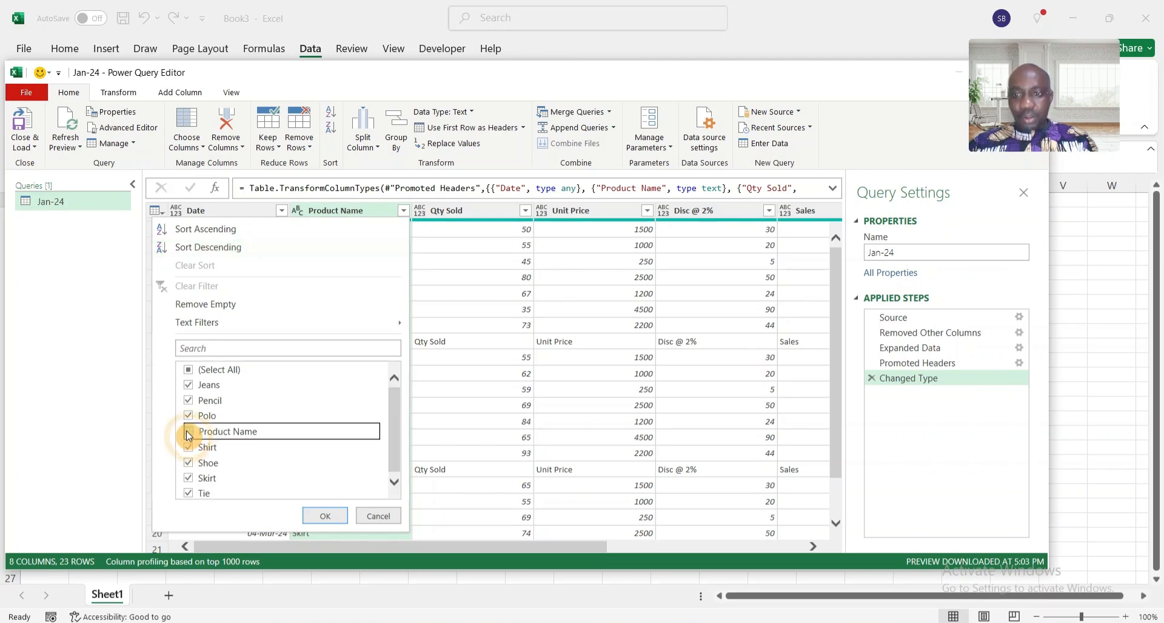
left_click(326, 523)
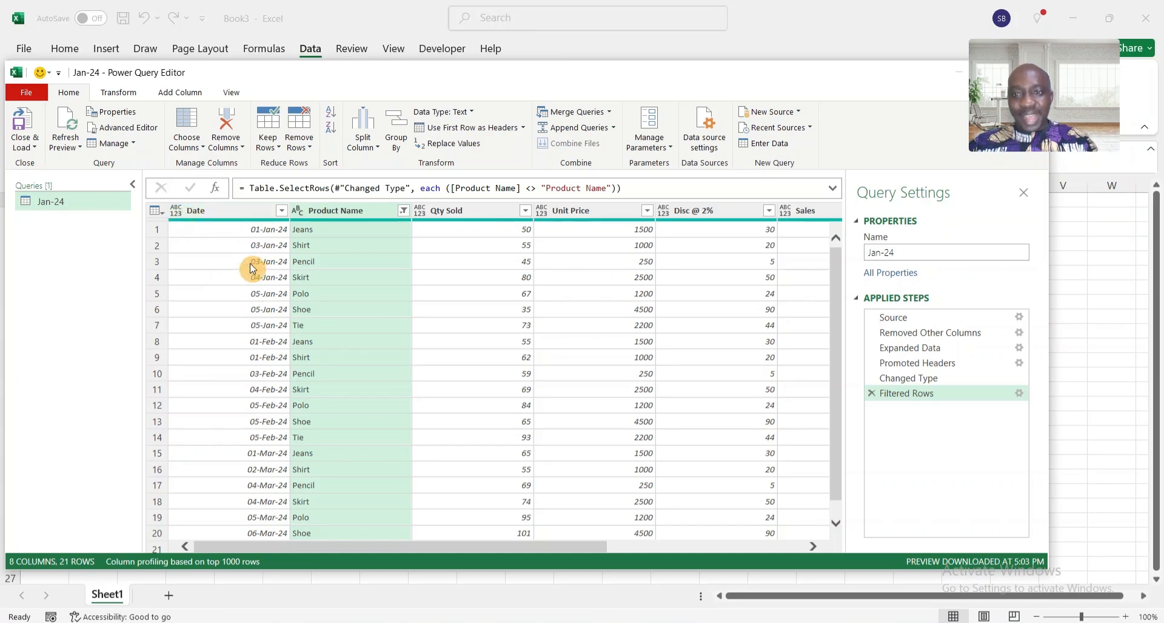
Set the Date column's data type to Date, and close and load the combined query into the workbook.
left_click(176, 214)
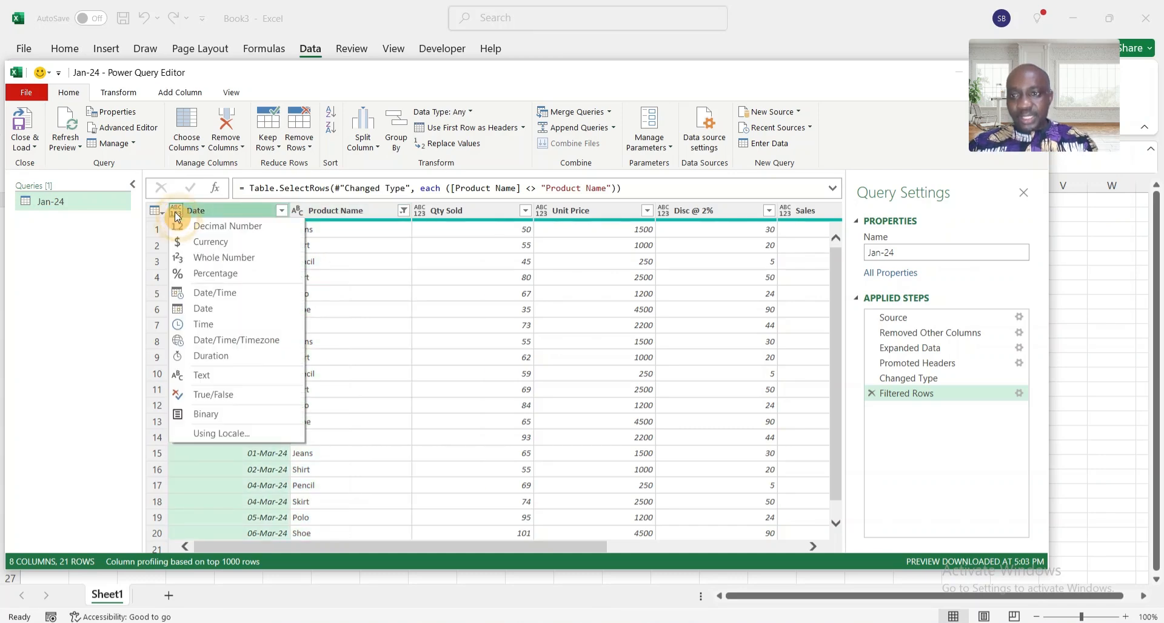
left_click(204, 308)
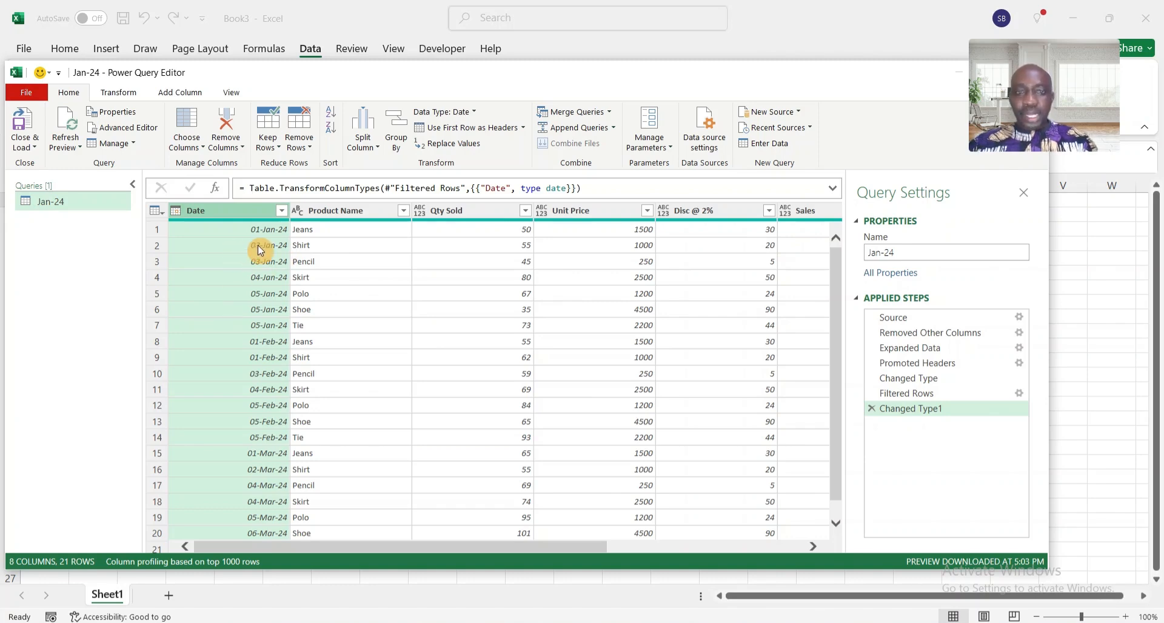
left_click(35, 148)
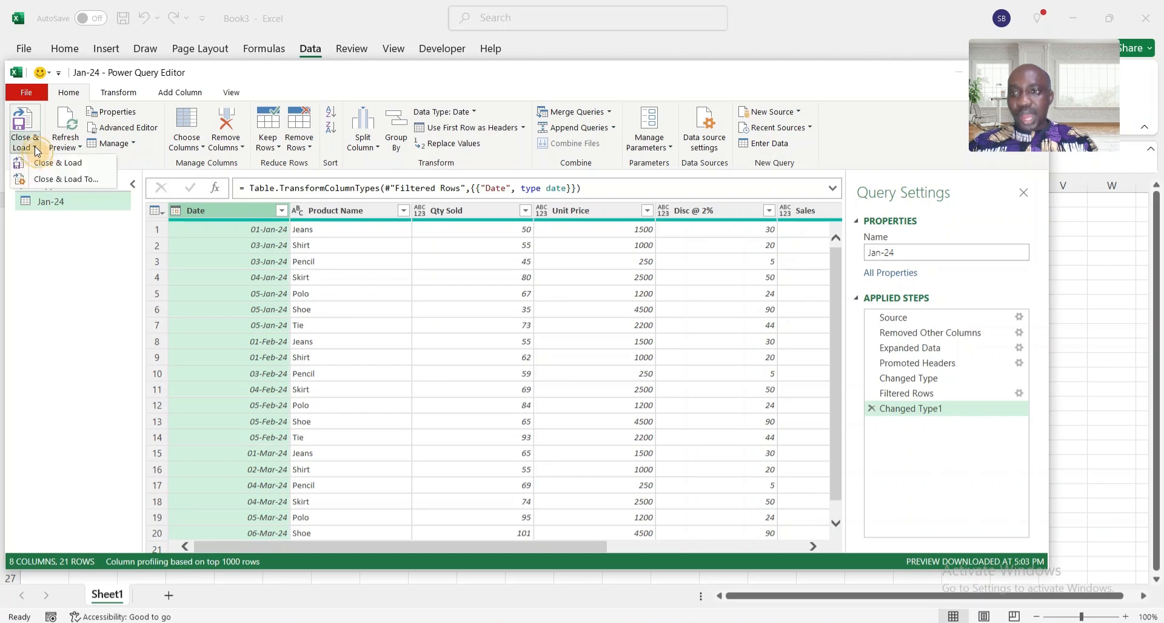
left_click(63, 163)
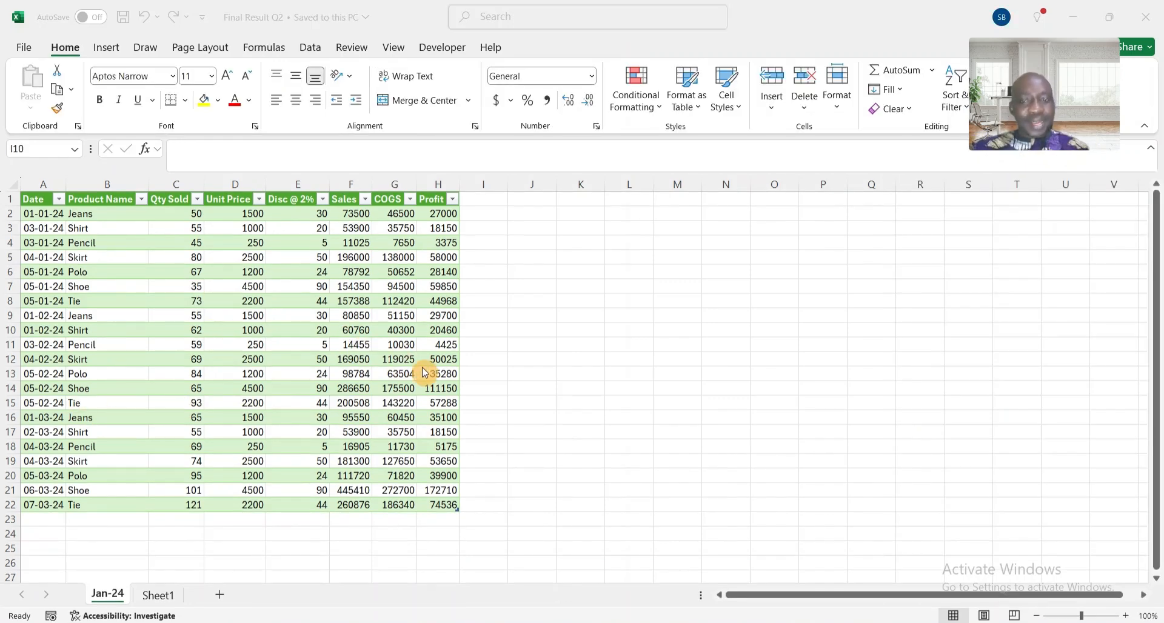
Switch to the Q1 of Sales Report_10 workbook and duplicate the Mar-24 sheet directly after the original.
mouse_move(574, 622)
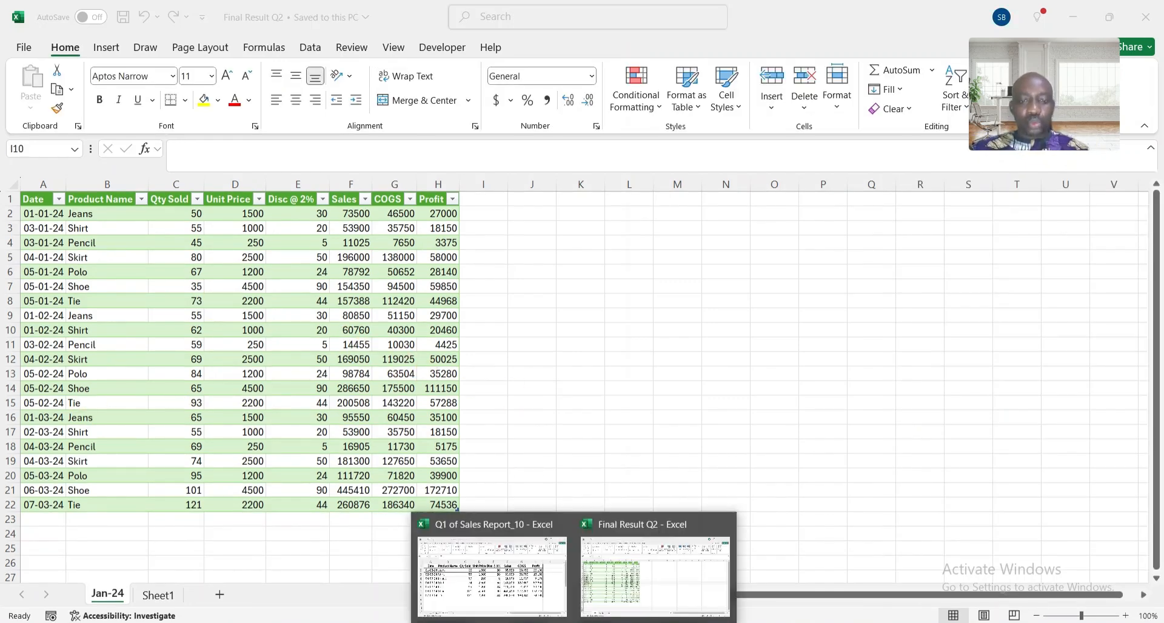
left_click(473, 575)
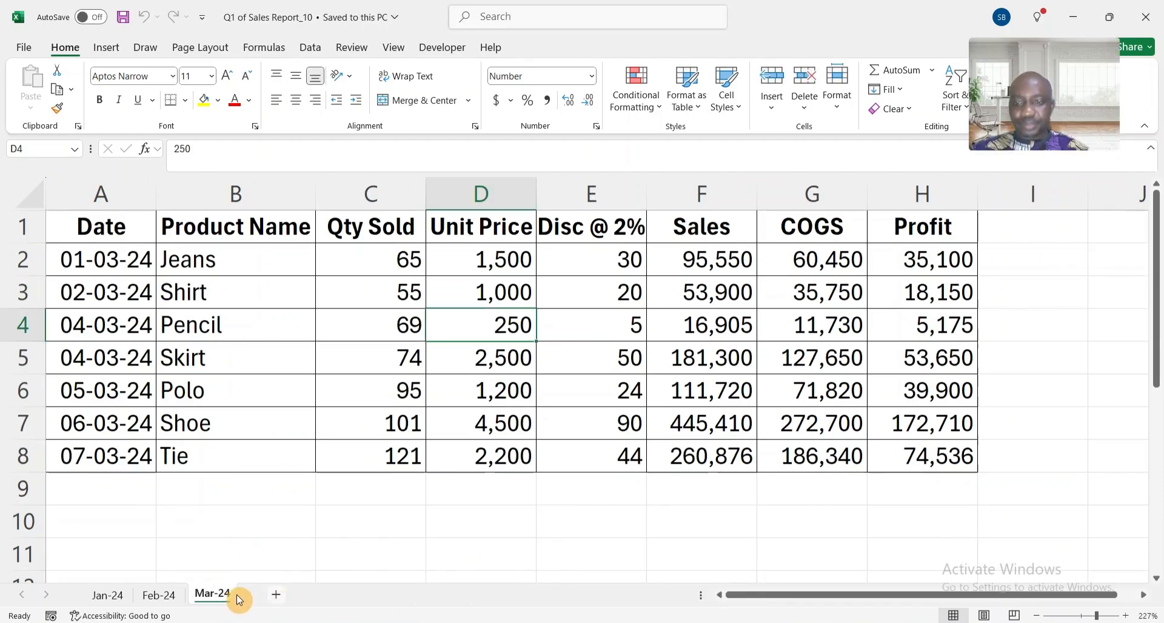
left_click_drag(215, 598, 262, 601)
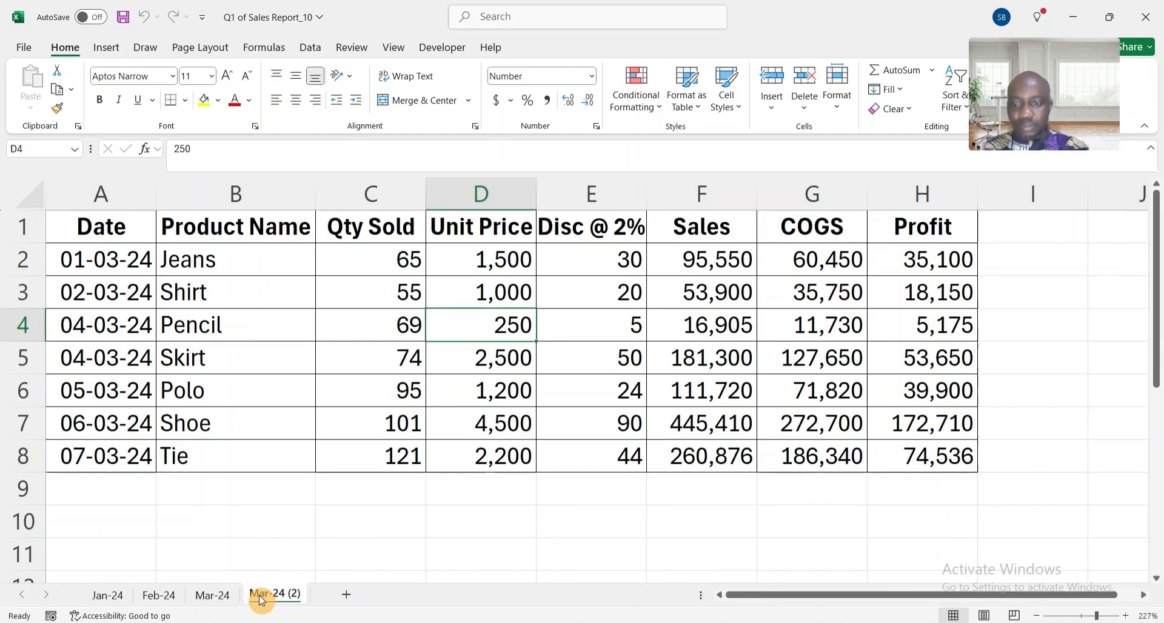
Rename the duplicated Mar-24 (2) sheet as Apr-24.
right_click(262, 600)
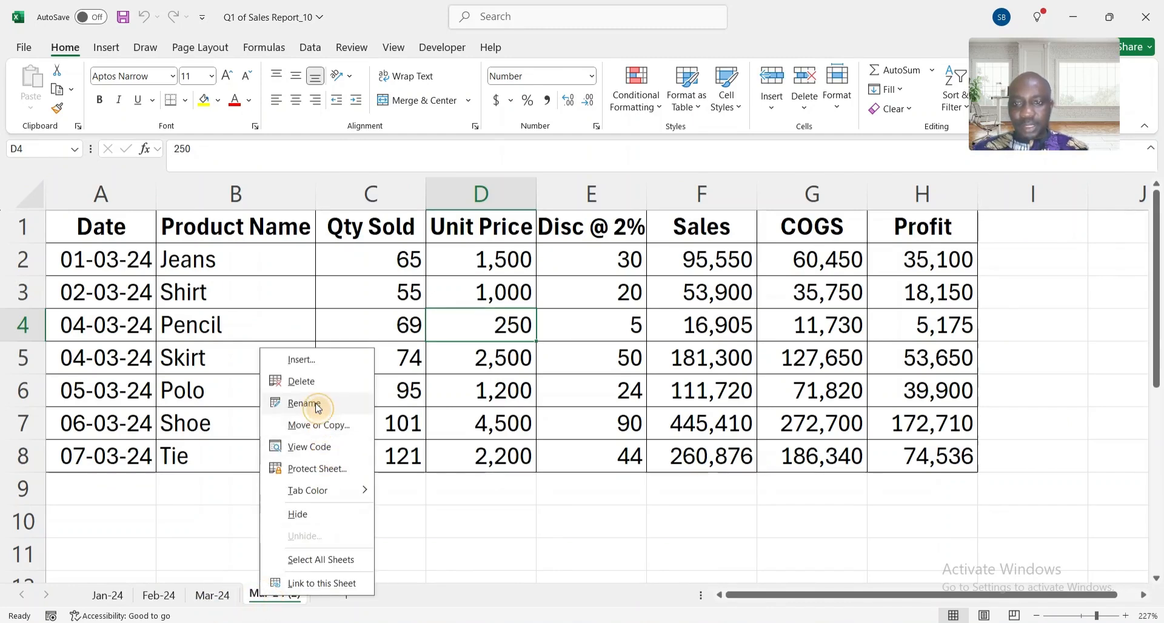
left_click(316, 404)
type("A")
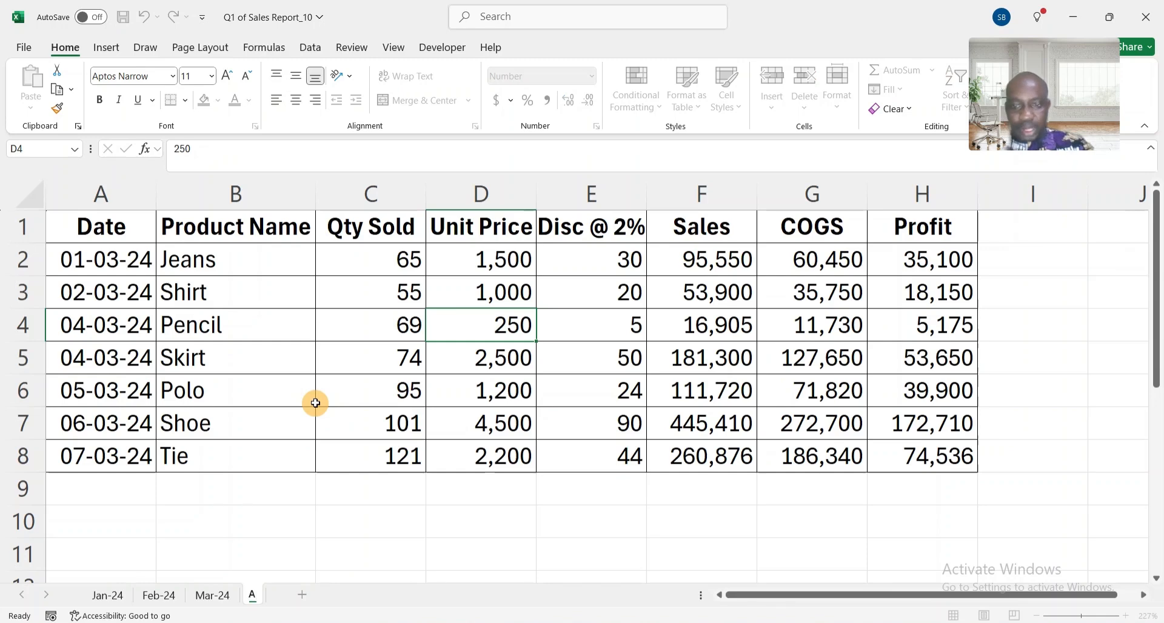
type("pr-24")
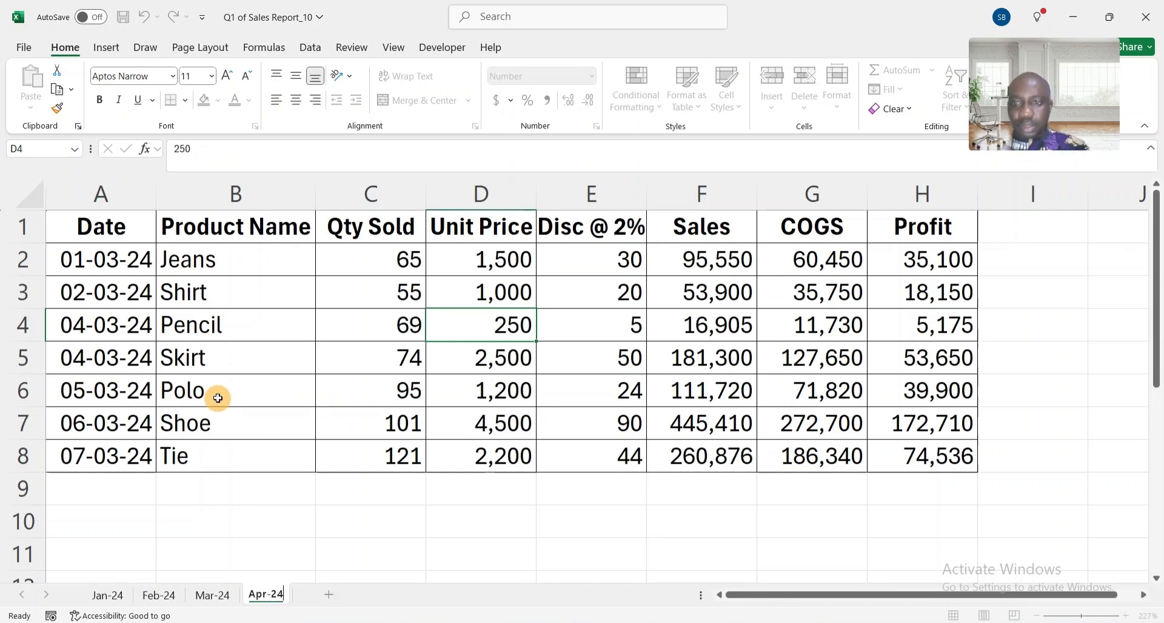
left_click(217, 399)
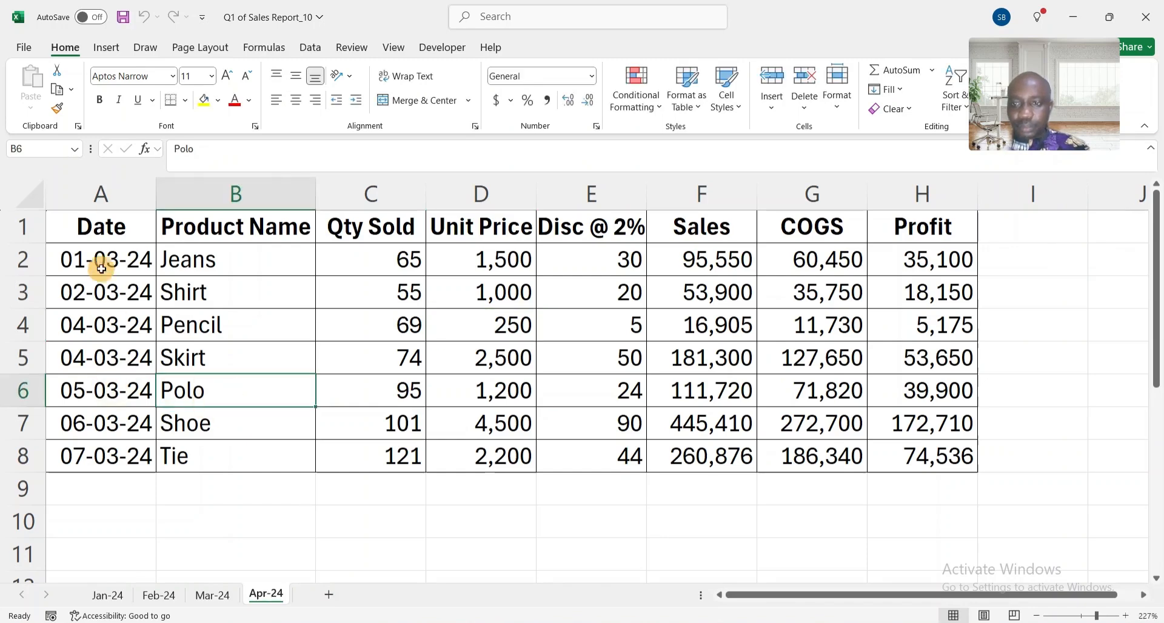
Replace all occurrences of 03 with 04 in the dates A2:A8 of the Apr-24 sheet, and save the workbook.
left_click(98, 258)
key("ctrl+shift+Down")
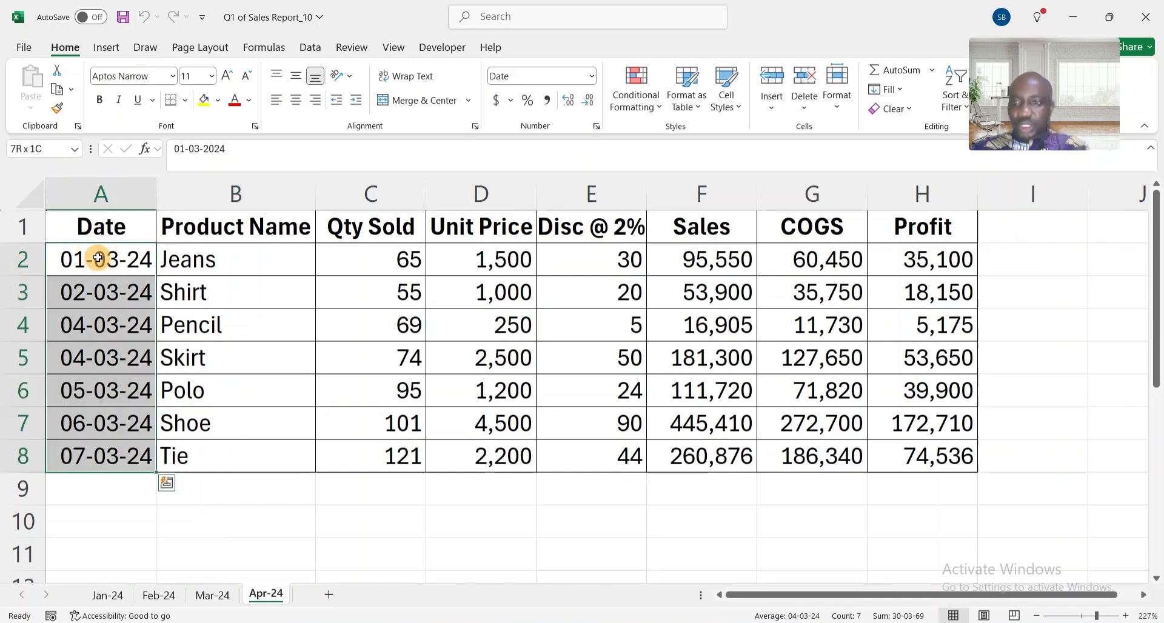
key("ctrl+f")
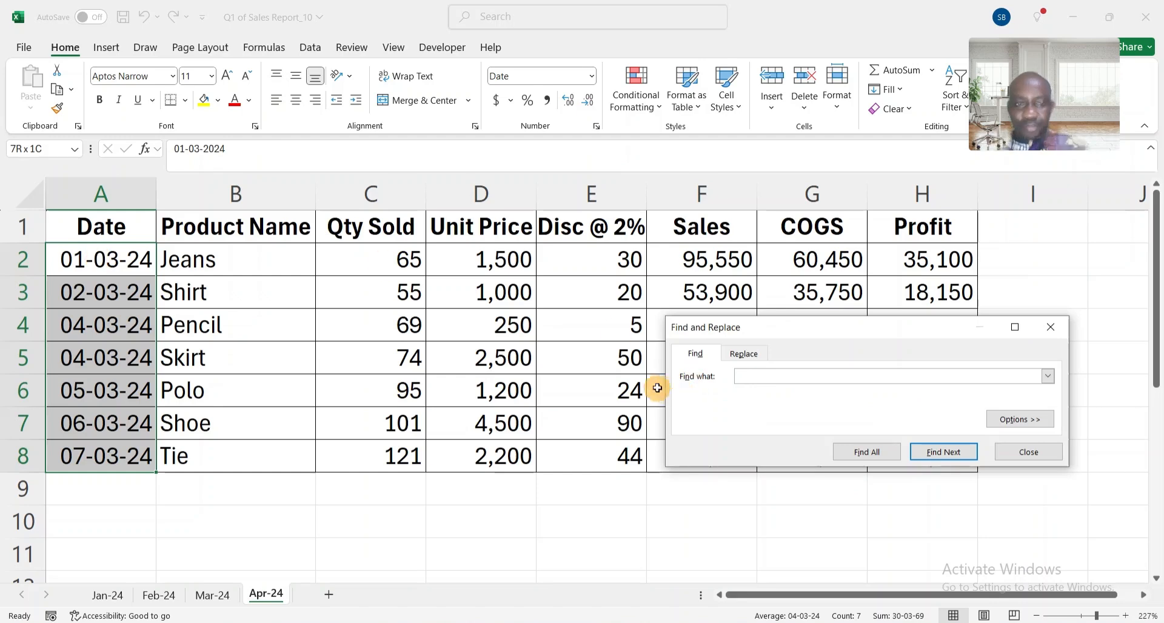
type("03")
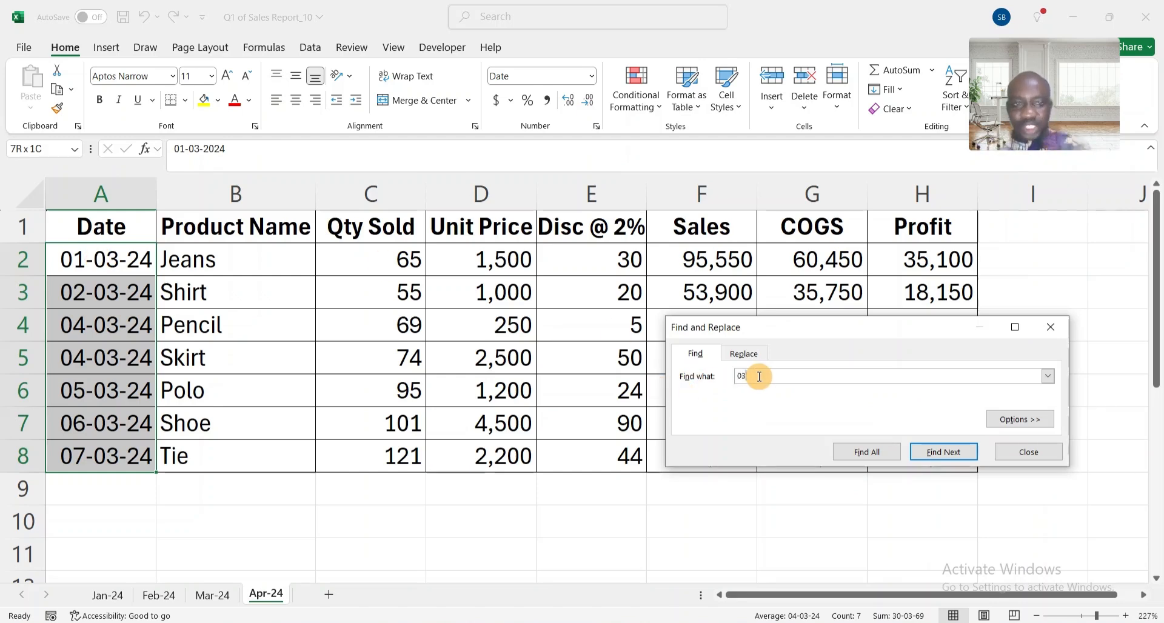
left_click(748, 358)
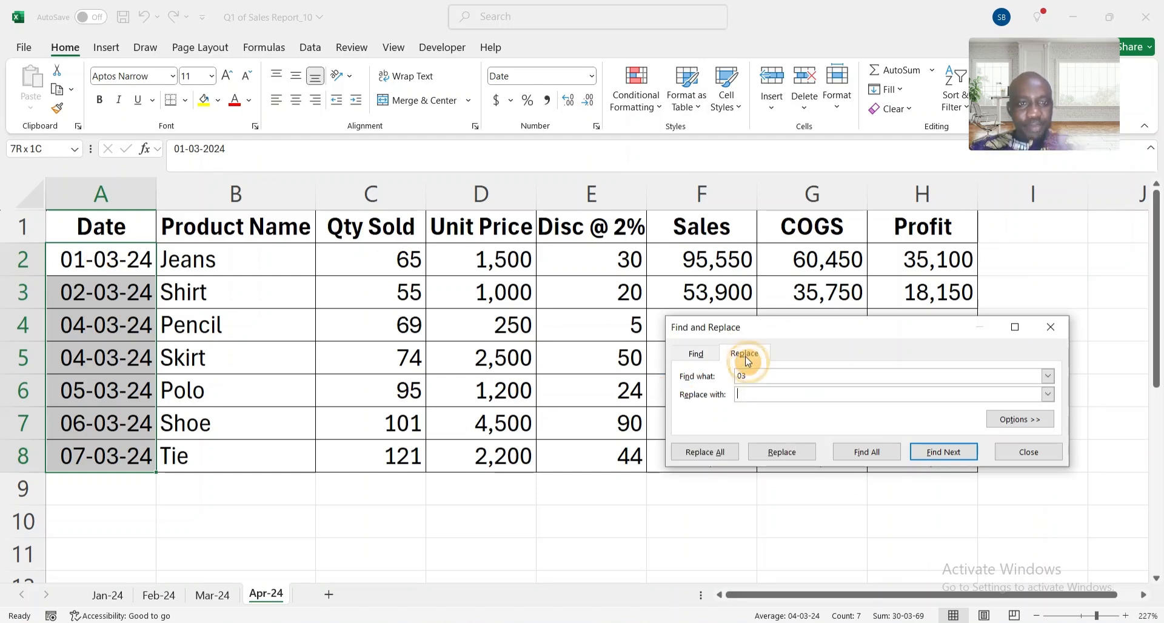
left_click(753, 393)
type("04")
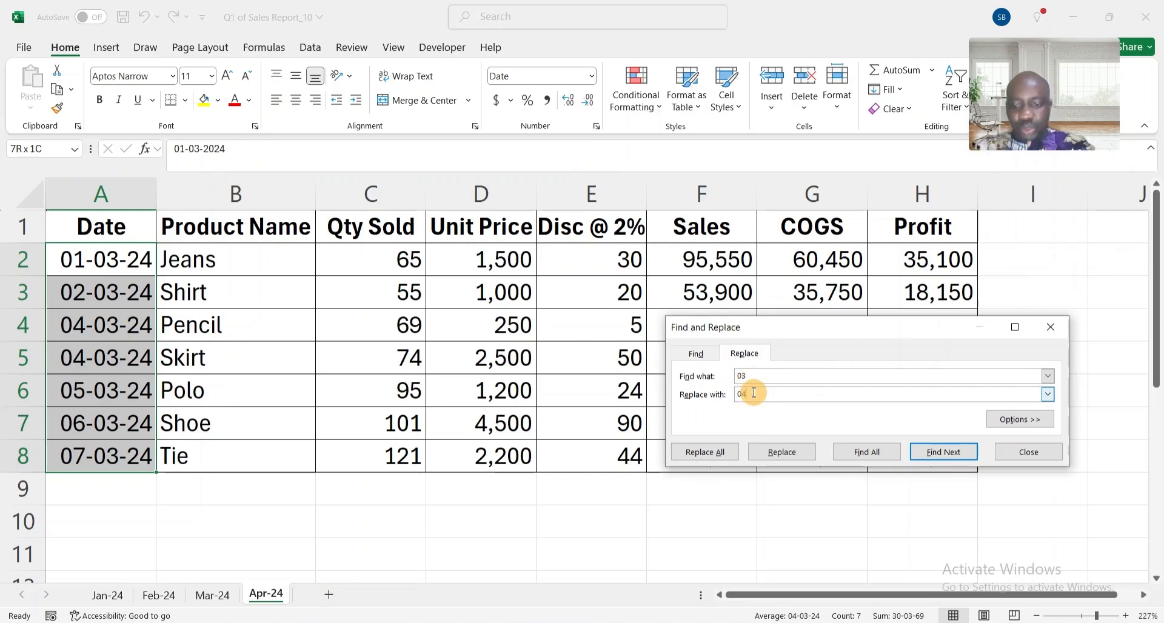
left_click(698, 453)
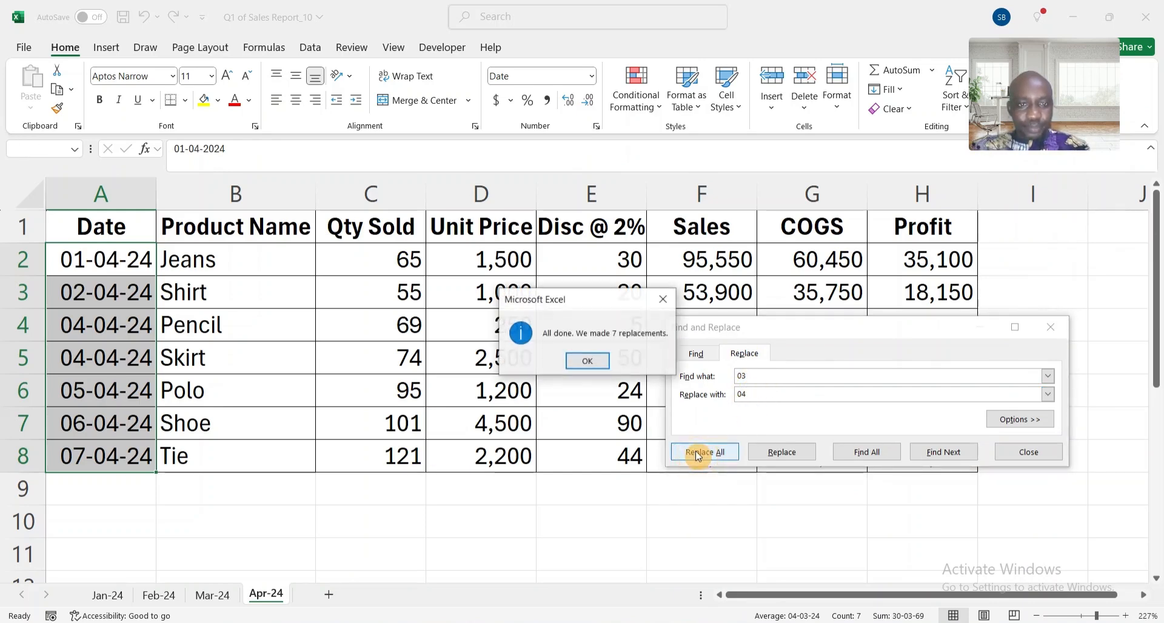
left_click(583, 359)
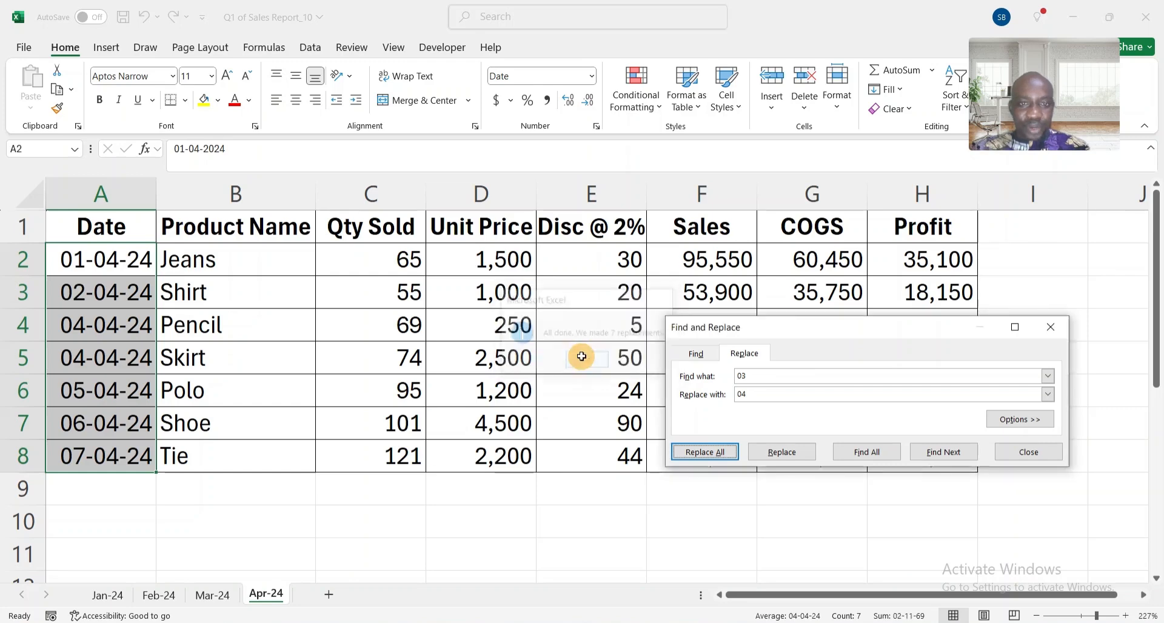
left_click(1055, 330)
left_click(436, 385)
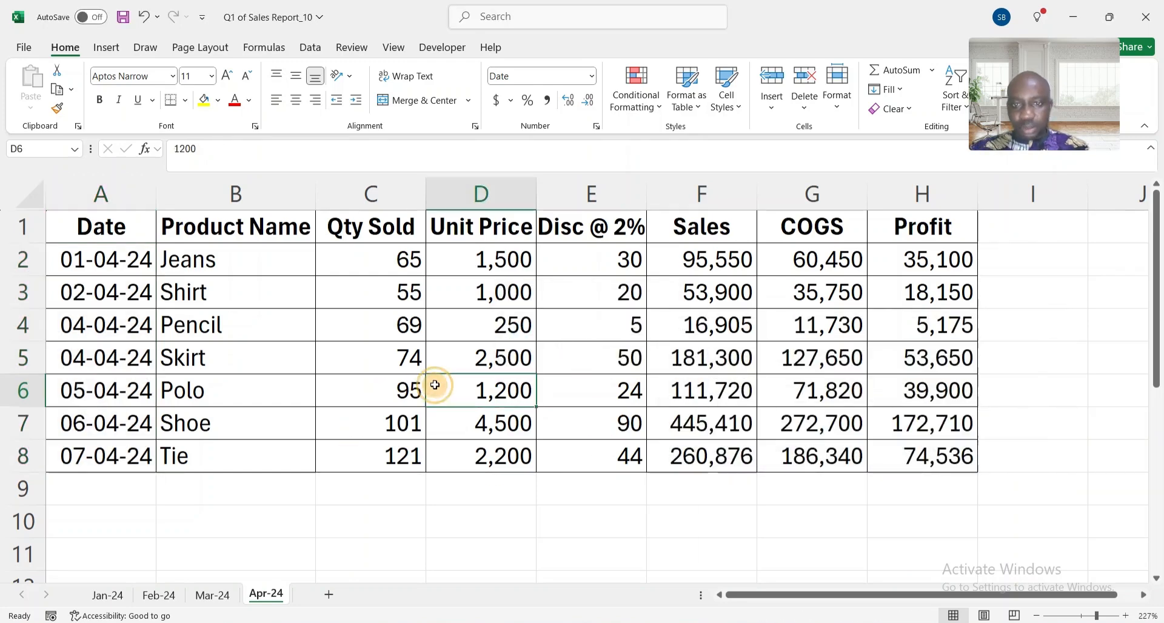
key("ctrl+s")
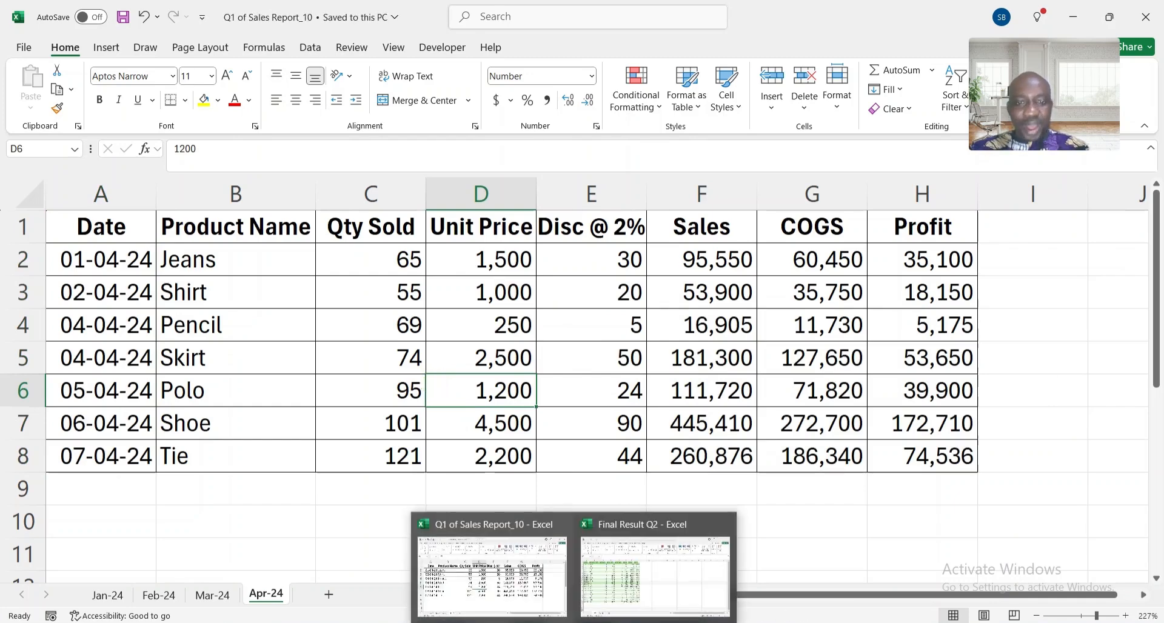
Switch to the Final Result Q2 workbook and refresh the combined sales table on the Jan-24 sheet to bring in the April rows.
left_click(626, 592)
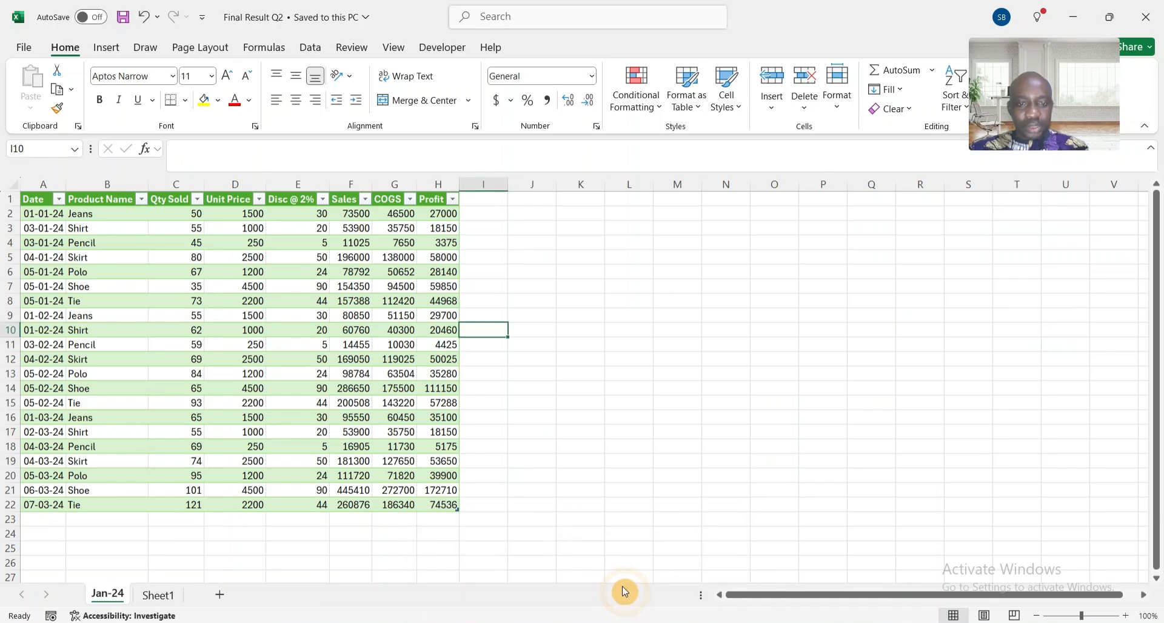
left_click(243, 313)
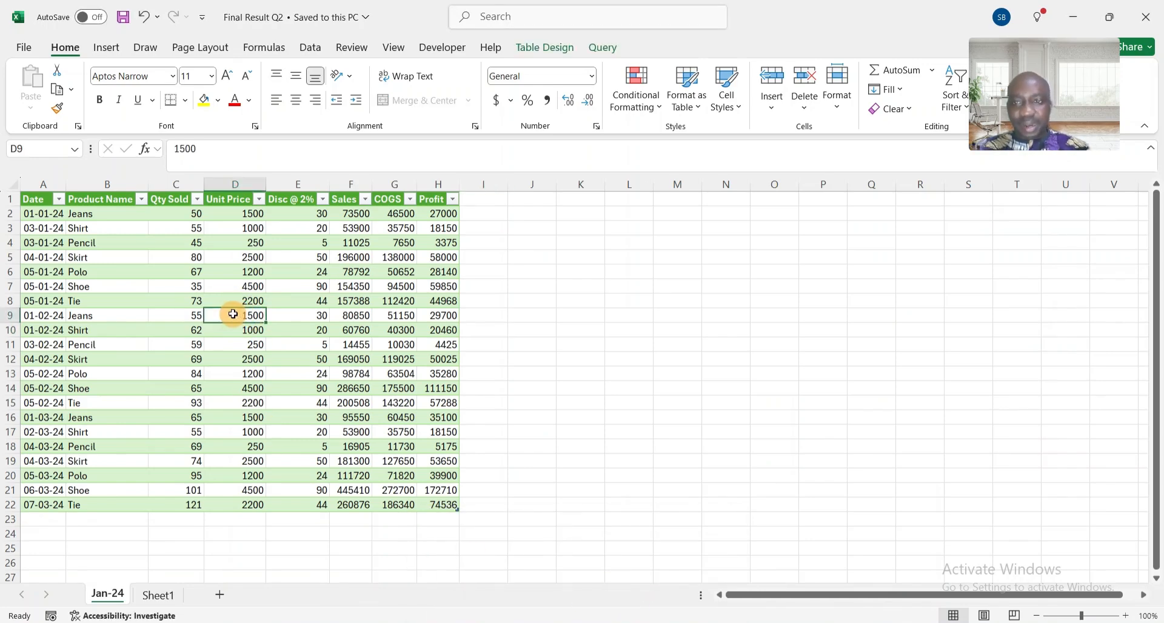
right_click(236, 317)
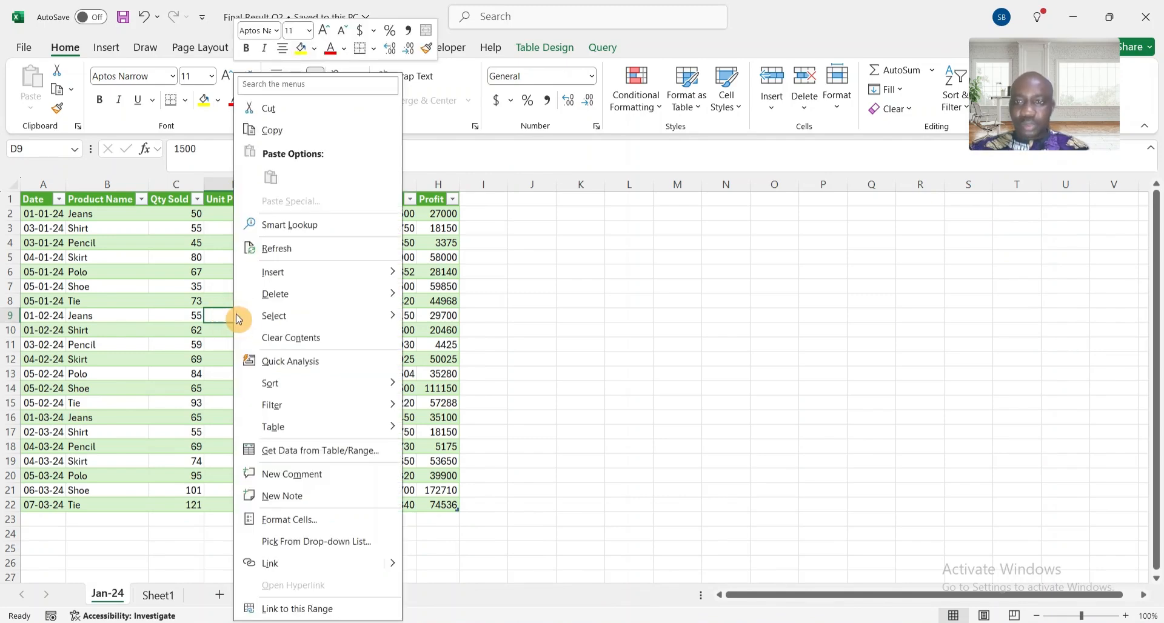
left_click(299, 249)
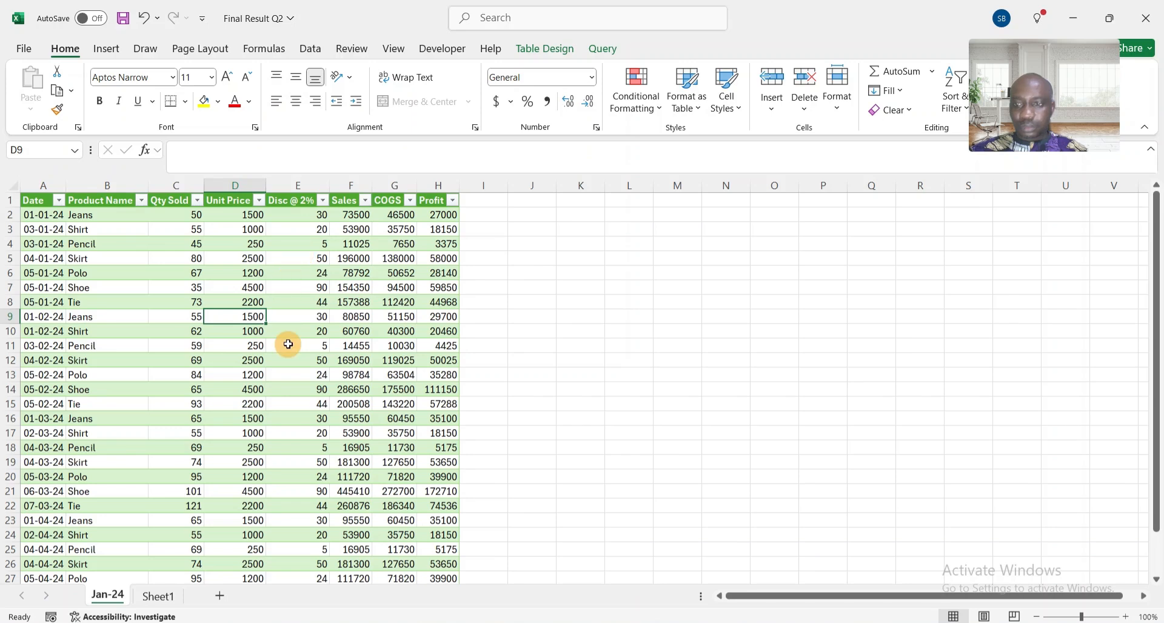
scroll(288, 344, "down", 2)
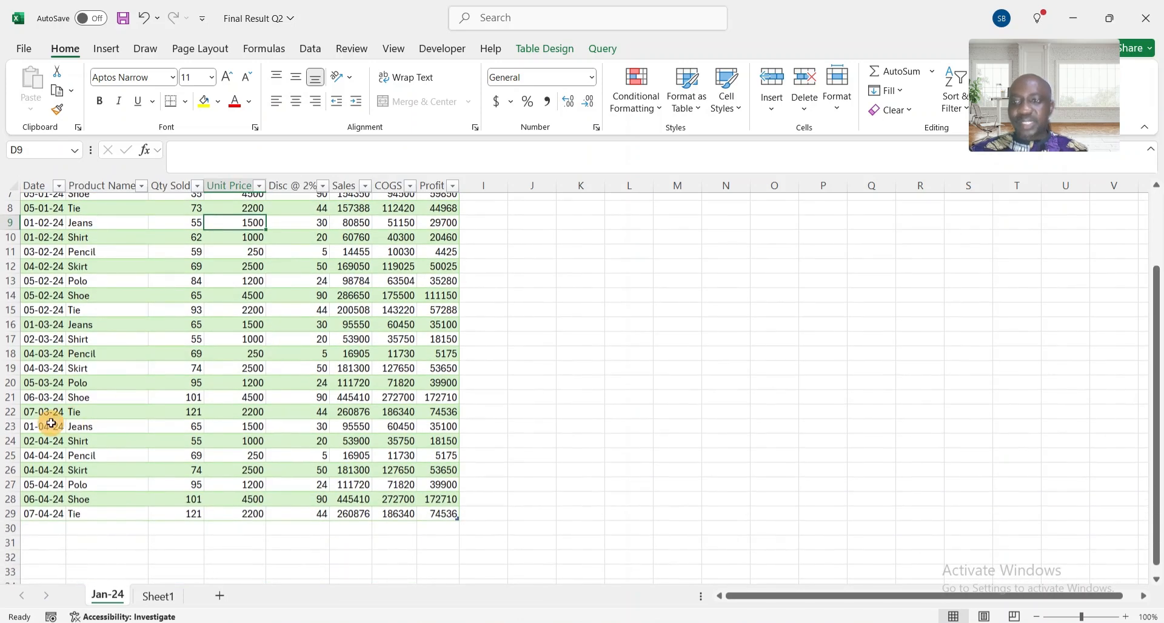